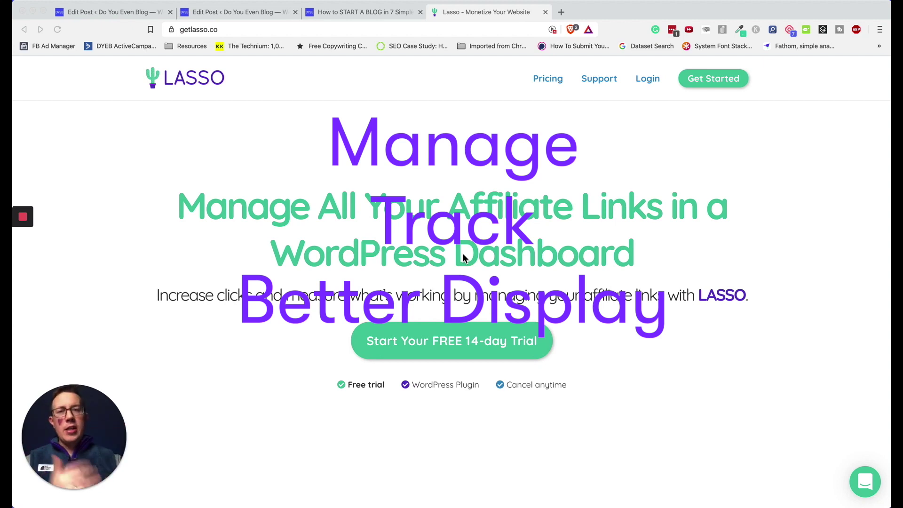
- Switch to the first browser tab, which shows the WordPress Add Plugins search results
{"action": "key", "text": "super+1"}
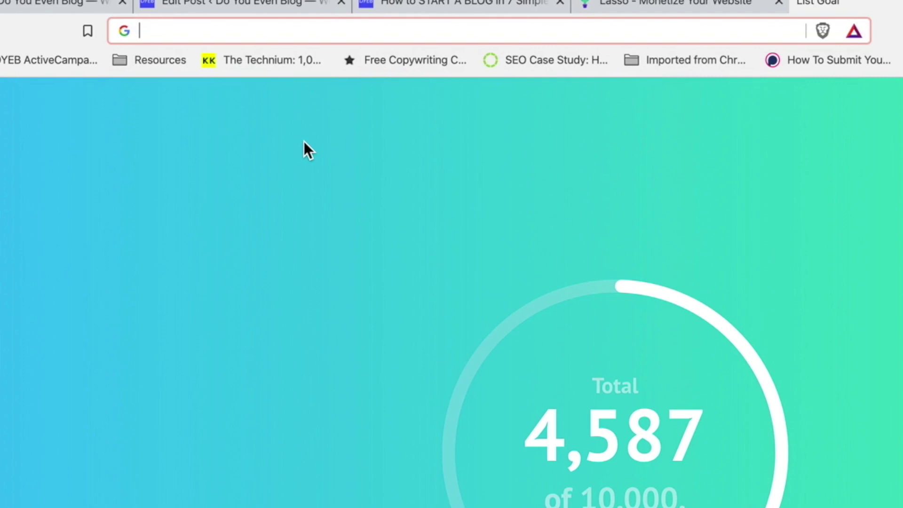
- Visit doyouevenblog.com/bluehost and land on the blog post's Bluehost recommended-hosting box
{"action": "type", "text": "https://doyouevenblog.com/"}
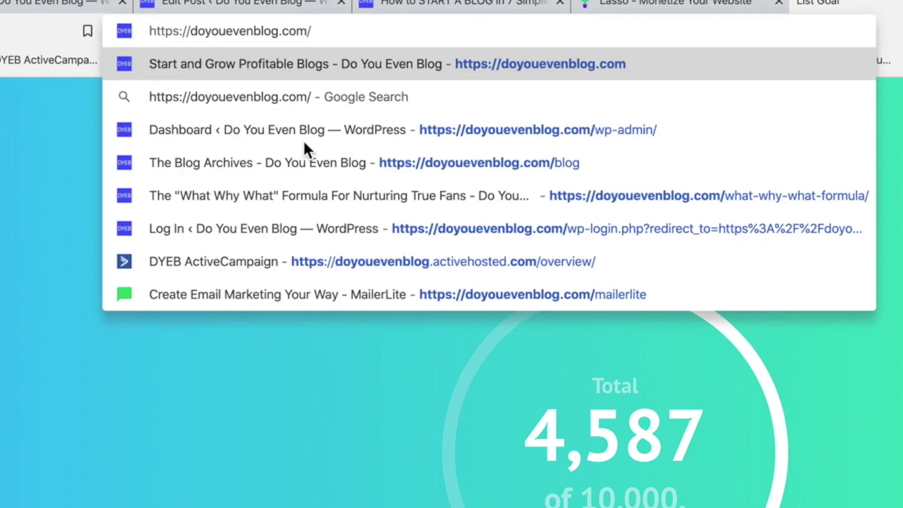
{"action": "type", "text": "blueho"}
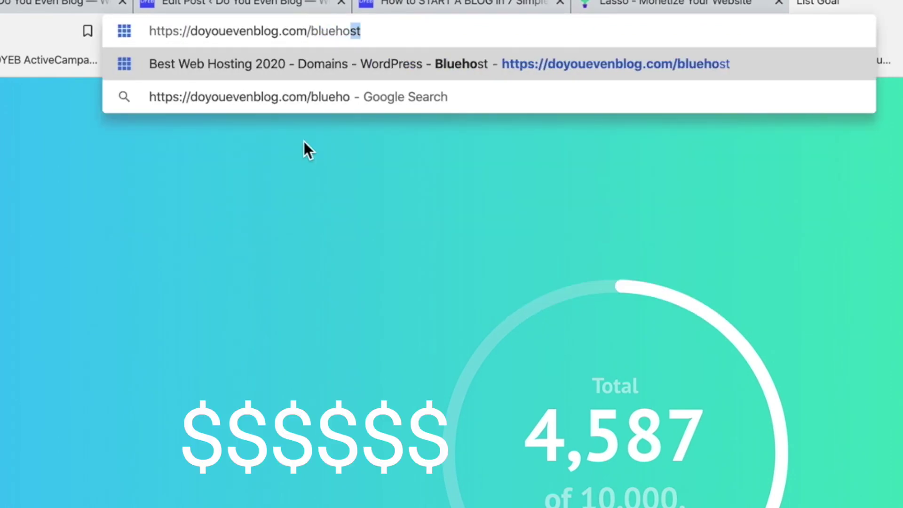
{"action": "type", "text": "st"}
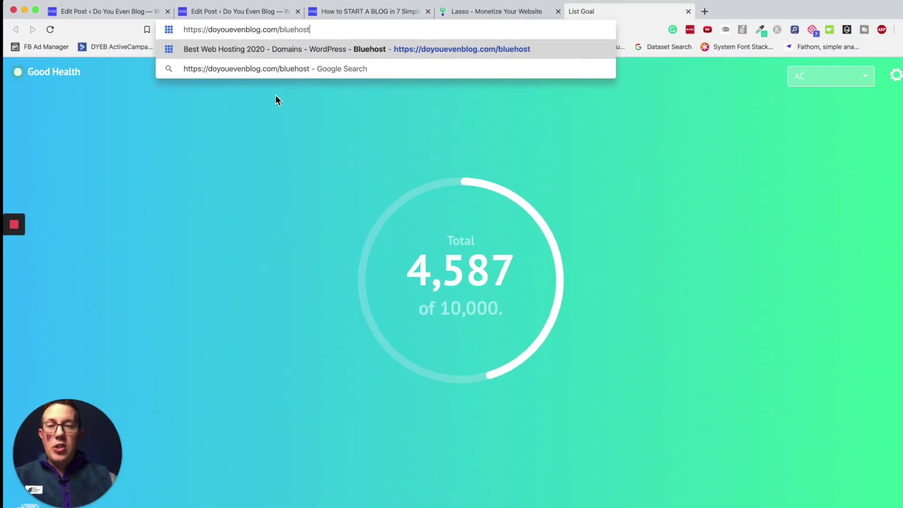
{"action": "key", "text": "Return"}
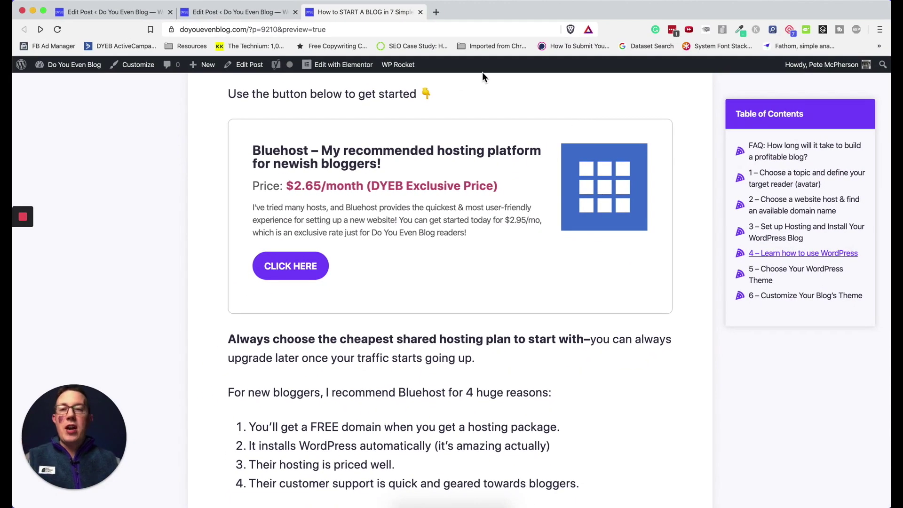
- Preview the Bluehost box in iPhone 6/7 device mode, then select the Bluehost Lasso shortcode
{"action": "key", "text": "super+alt+i"}
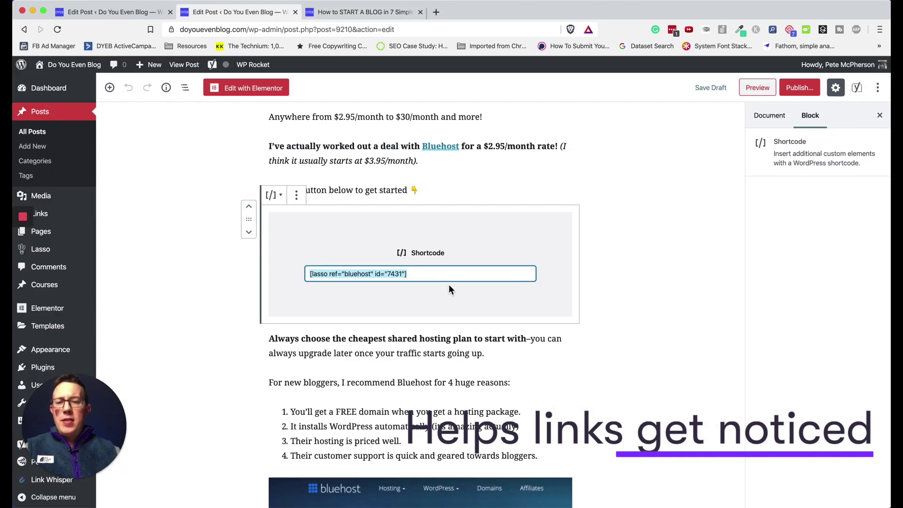
{"action": "triple_click", "coordinate": [432, 274]}
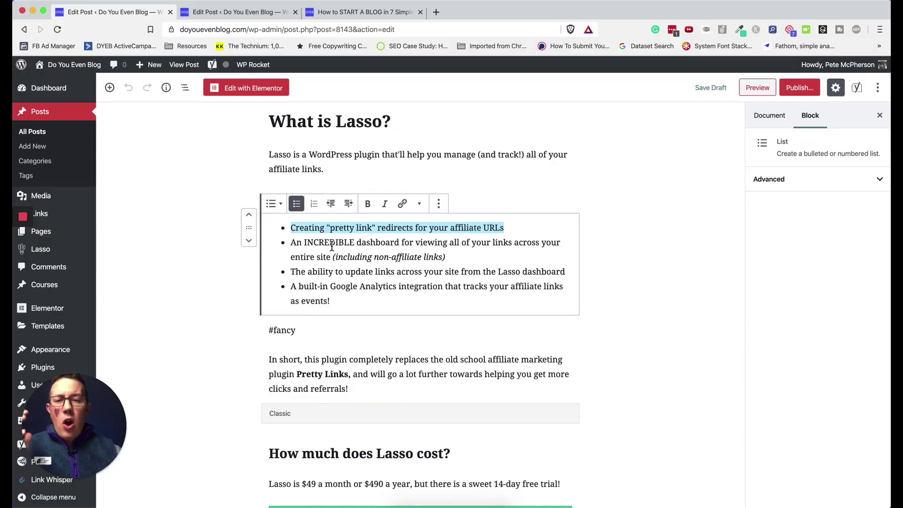
{"action": "triple_click", "coordinate": [331, 245]}
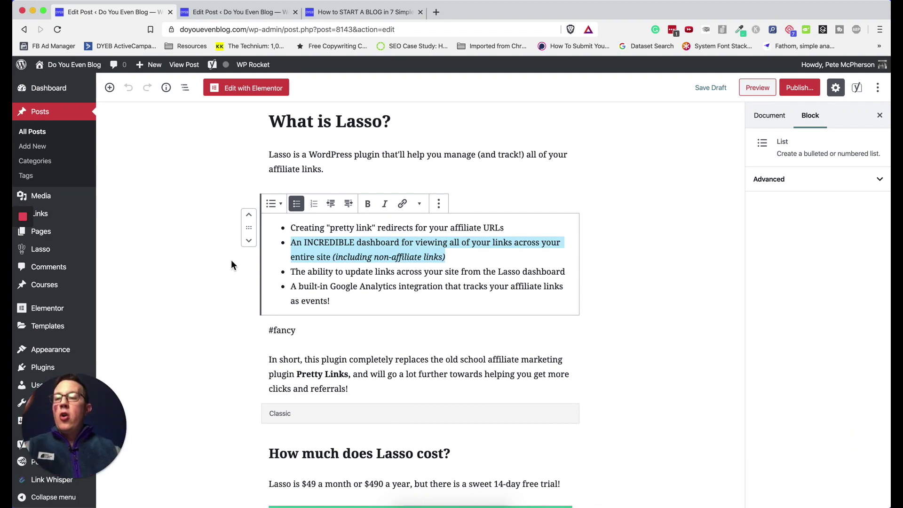
{"action": "mouse_move", "coordinate": [40, 249]}
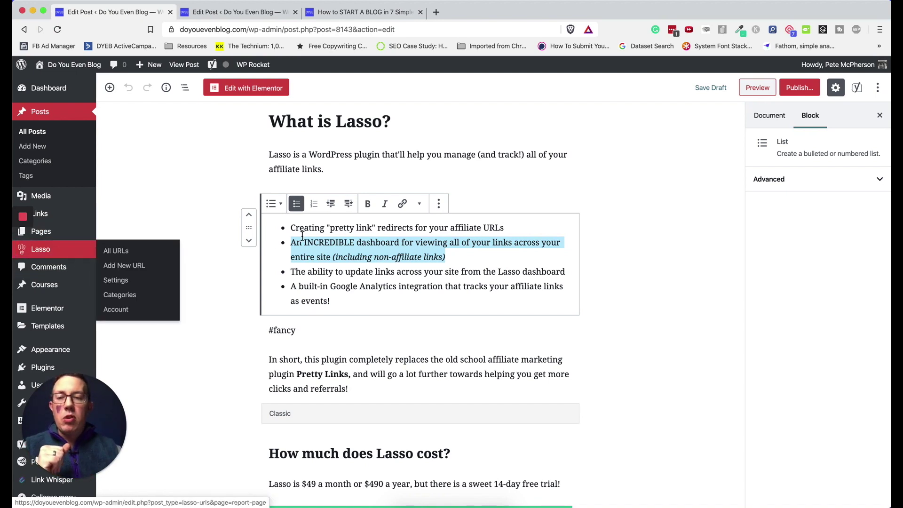
{"action": "triple_click", "coordinate": [383, 290]}
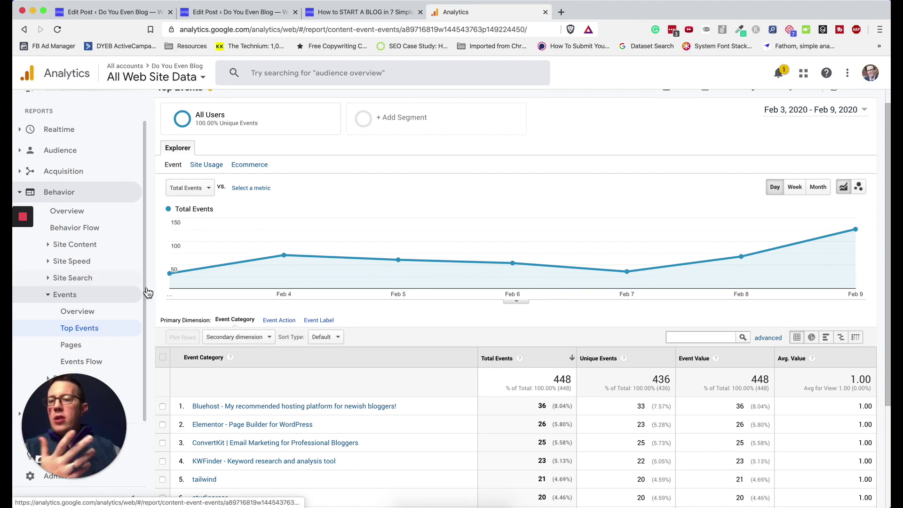
{"action": "scroll", "coordinate": [447, 224], "scroll_direction": "down", "scroll_amount": 1}
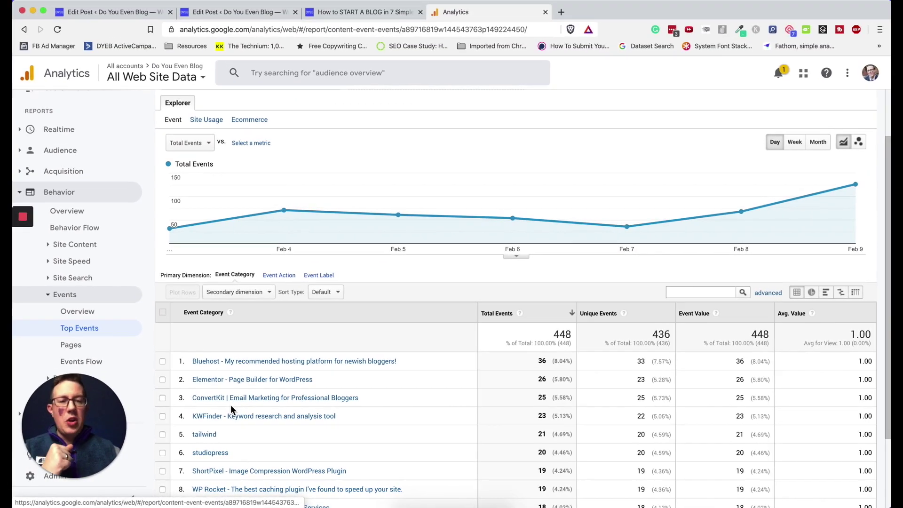
- Add Source / Medium as the secondary dimension on the Top Events report
{"action": "left_click", "coordinate": [263, 296]}
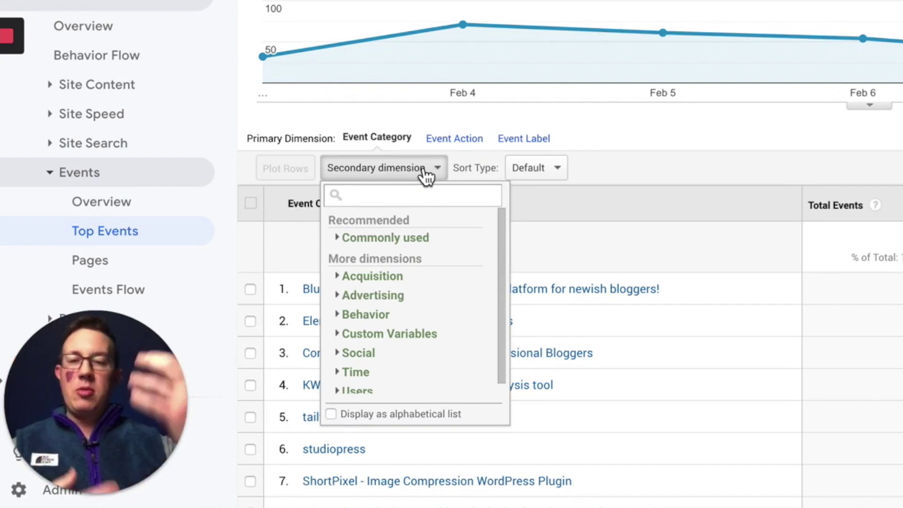
{"action": "type", "text": "source"}
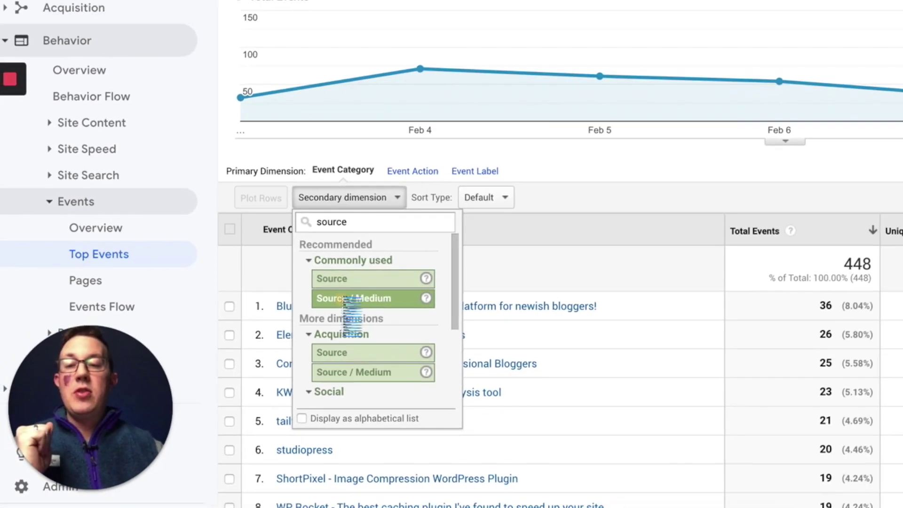
{"action": "left_click", "coordinate": [379, 282]}
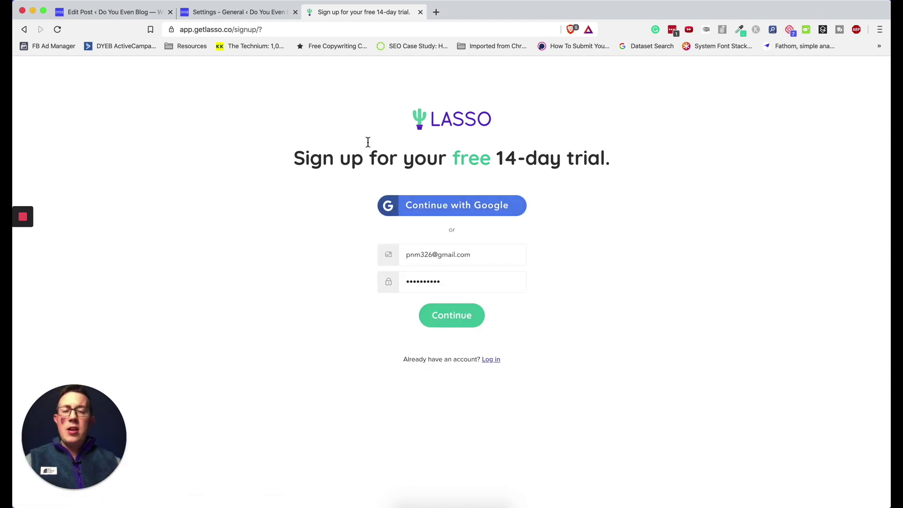
- Show Lasso's general settings: click tracking enabled, Google tracking ID, and 2,778 discovered URLs
{"action": "left_click", "coordinate": [260, 12]}
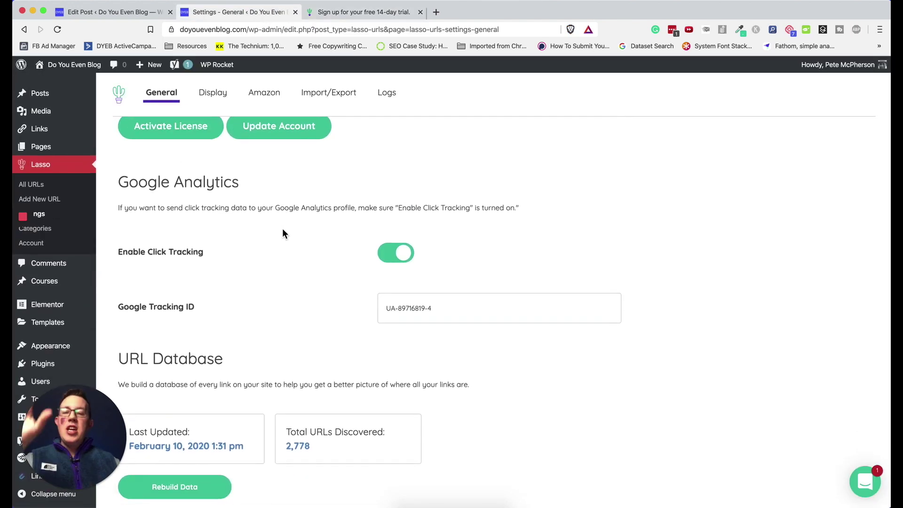
{"action": "scroll", "coordinate": [282, 233], "scroll_direction": "down", "scroll_amount": 1}
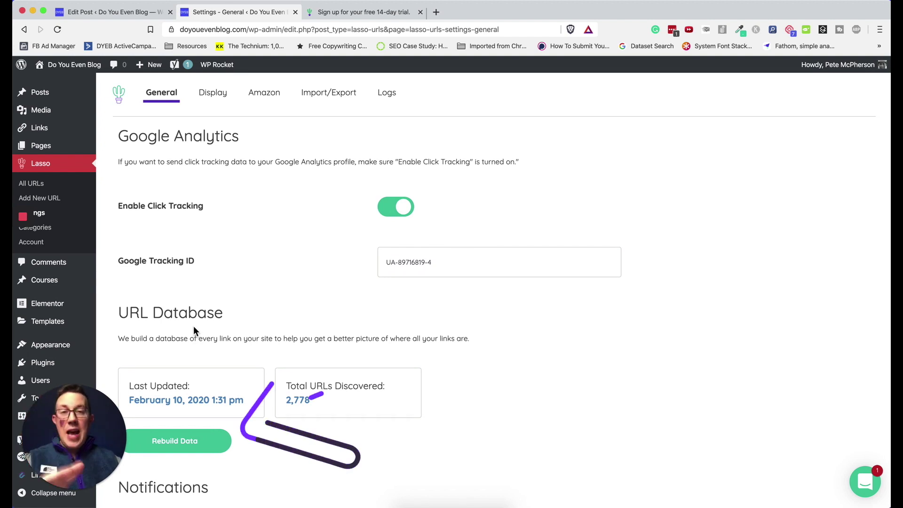
{"action": "left_click", "coordinate": [181, 445]}
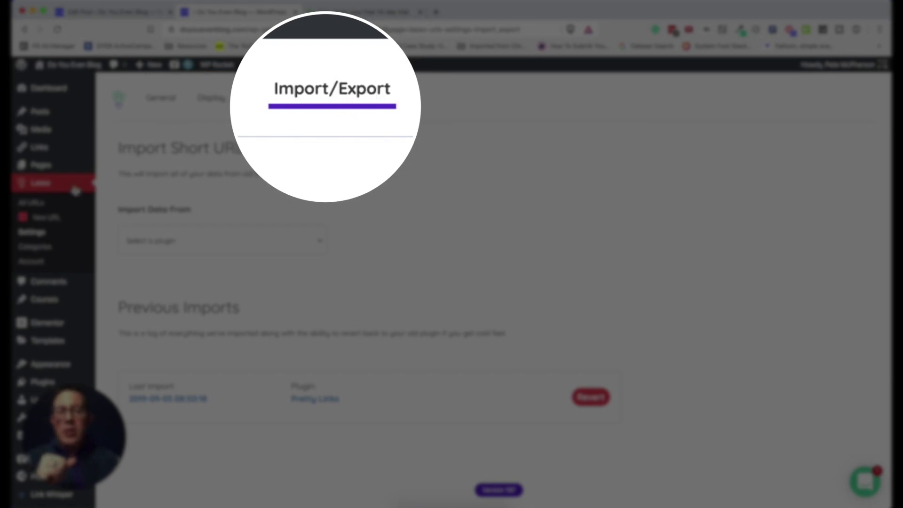
- Check which old link plugins can be imported, then bring up Lasso's All URLs dashboard
{"action": "left_click", "coordinate": [211, 244]}
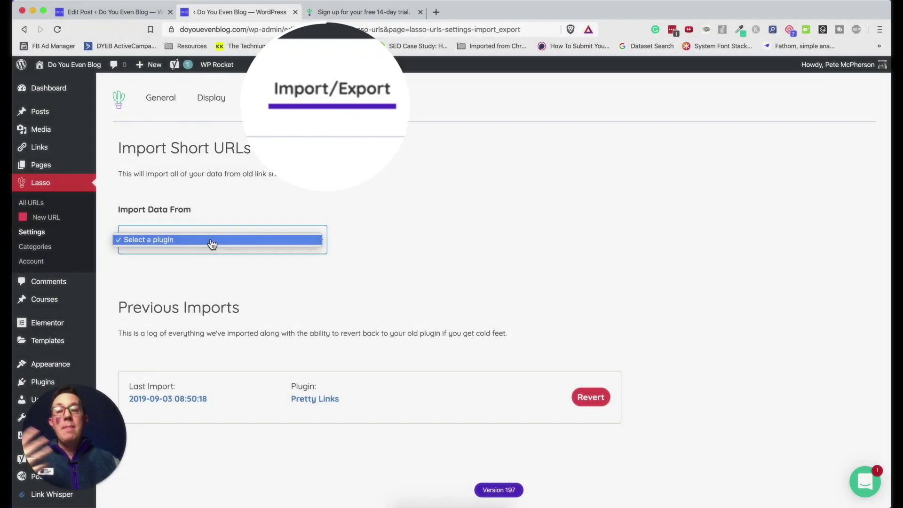
{"action": "left_click", "coordinate": [395, 260]}
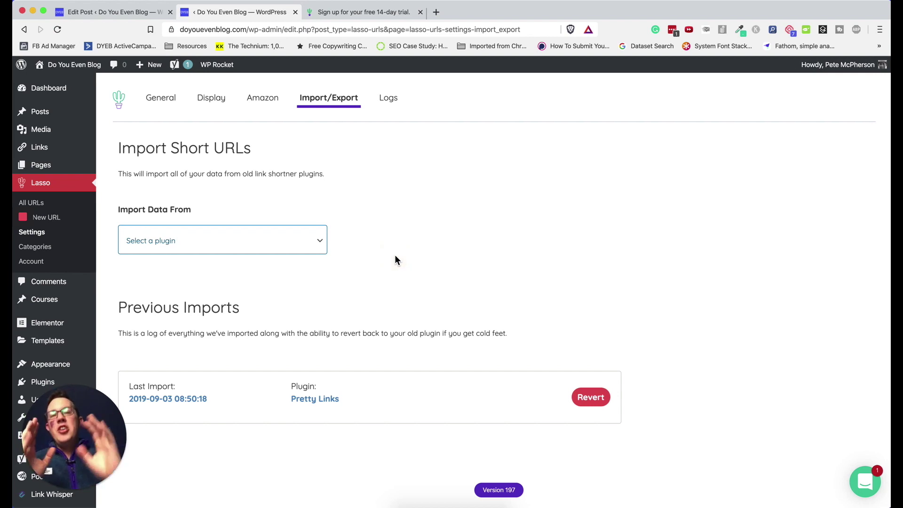
{"action": "left_click", "coordinate": [377, 14]}
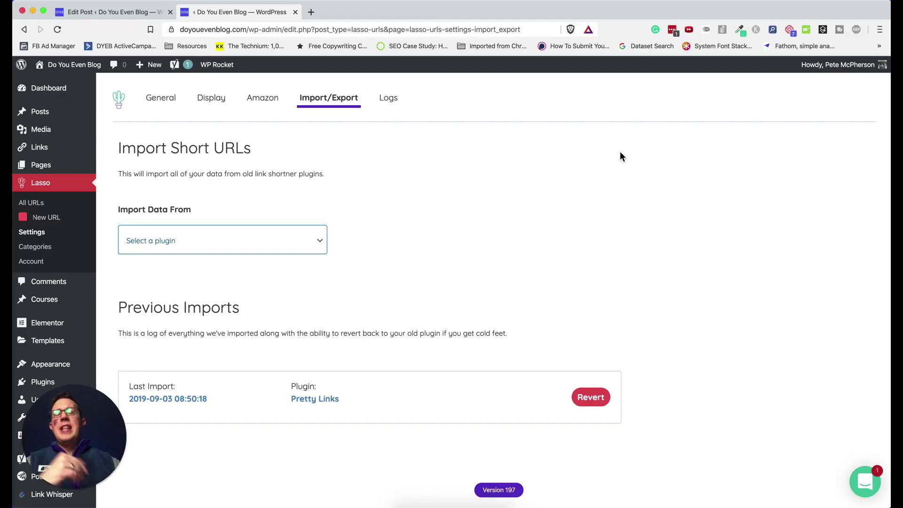
{"action": "left_click", "coordinate": [172, 103]}
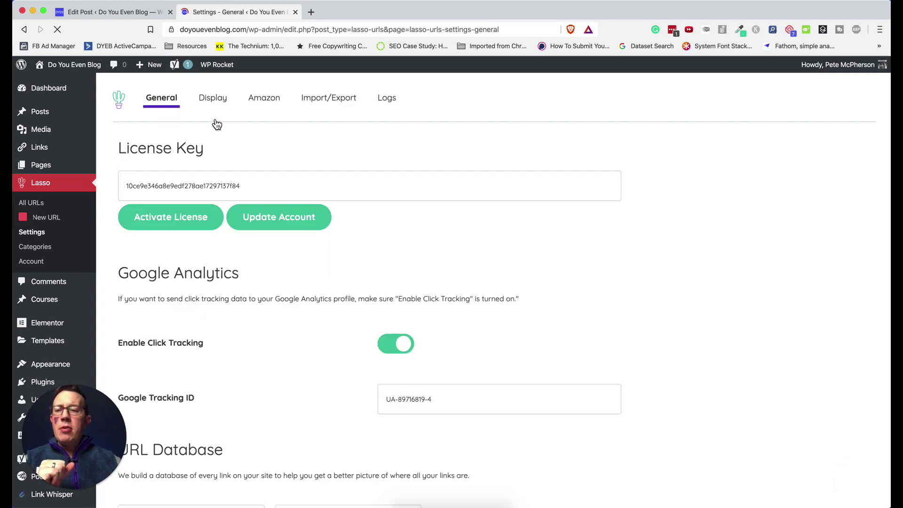
{"action": "left_click", "coordinate": [43, 185]}
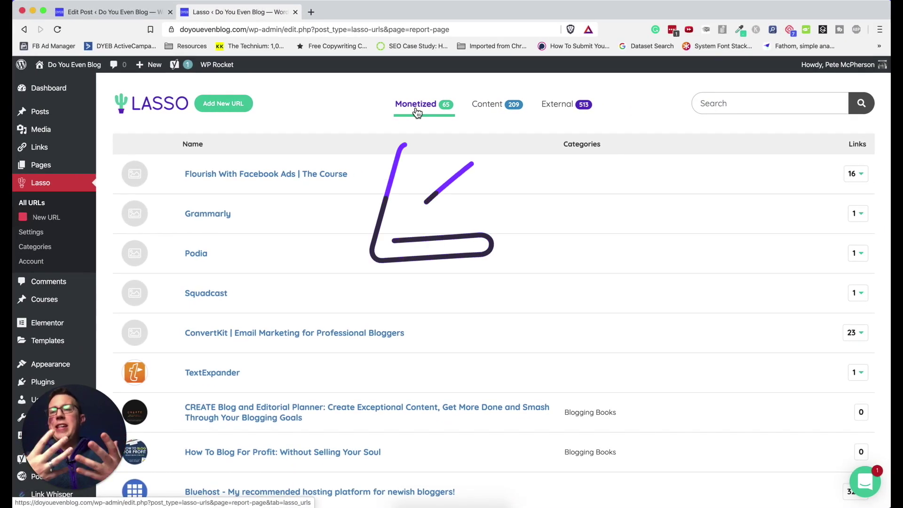
- Add a Lasso link named Google to google.com, priced $50, described as the best search engine
{"action": "left_click", "coordinate": [236, 104]}
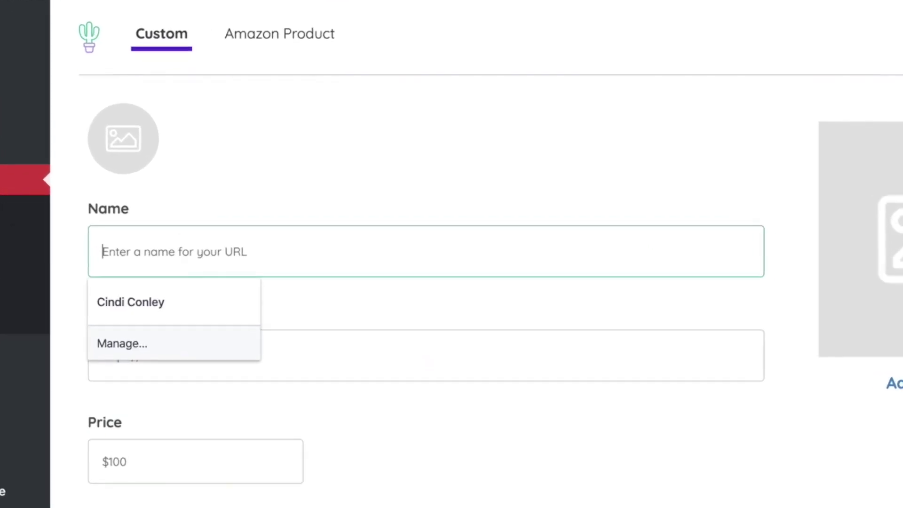
{"action": "type", "text": "Goo"}
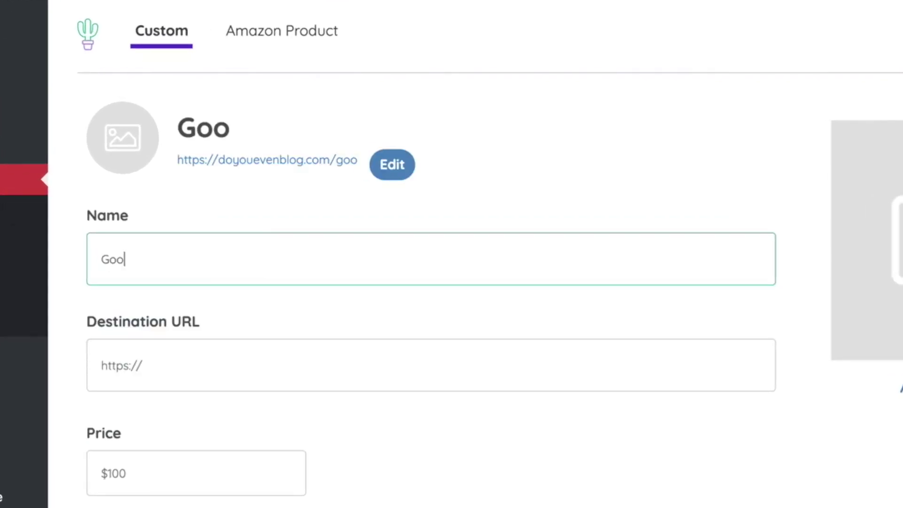
{"action": "type", "text": "gle"}
{"action": "left_click", "coordinate": [225, 366]}
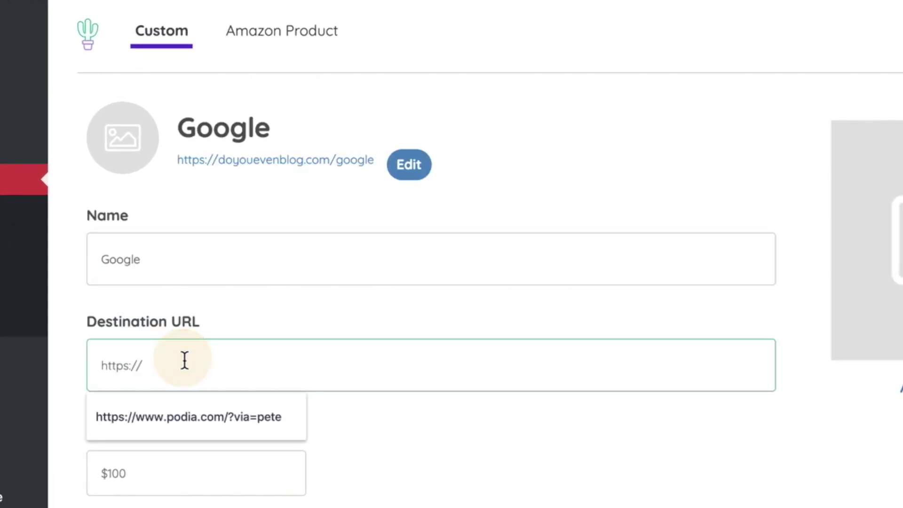
{"action": "type", "text": "goog"}
{"action": "type", "text": "le.c"}
{"action": "type", "text": "om"}
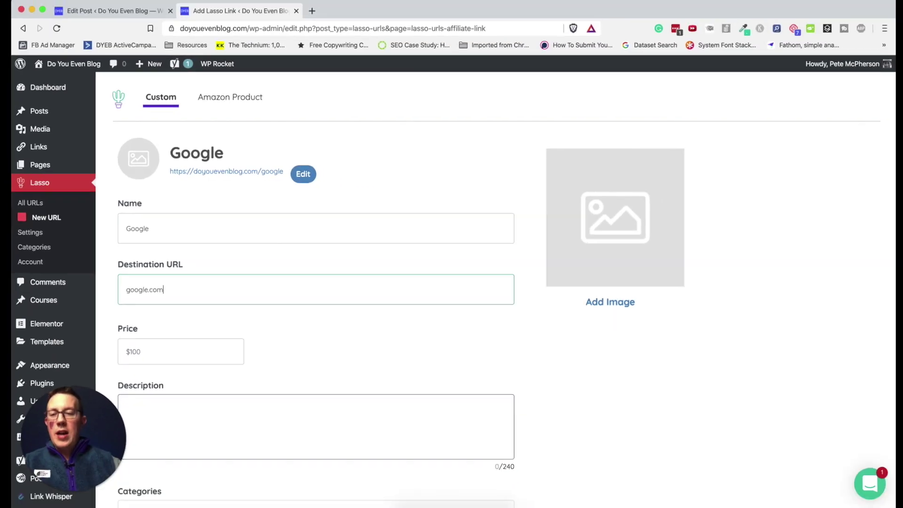
{"action": "scroll", "coordinate": [195, 211], "scroll_direction": "down", "scroll_amount": 3}
{"action": "left_click", "coordinate": [195, 214]}
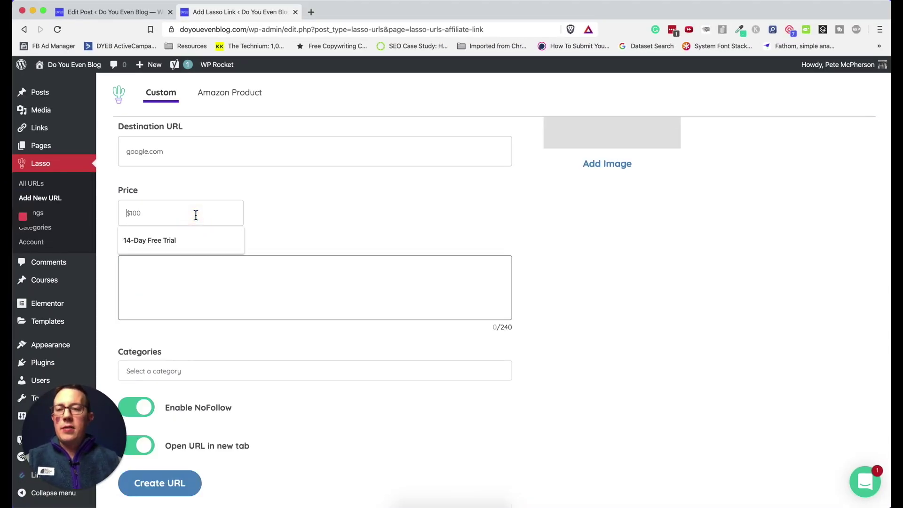
{"action": "type", "text": "$50"}
{"action": "left_click", "coordinate": [213, 273]}
{"action": "type", "text": "This is the best search enging"}
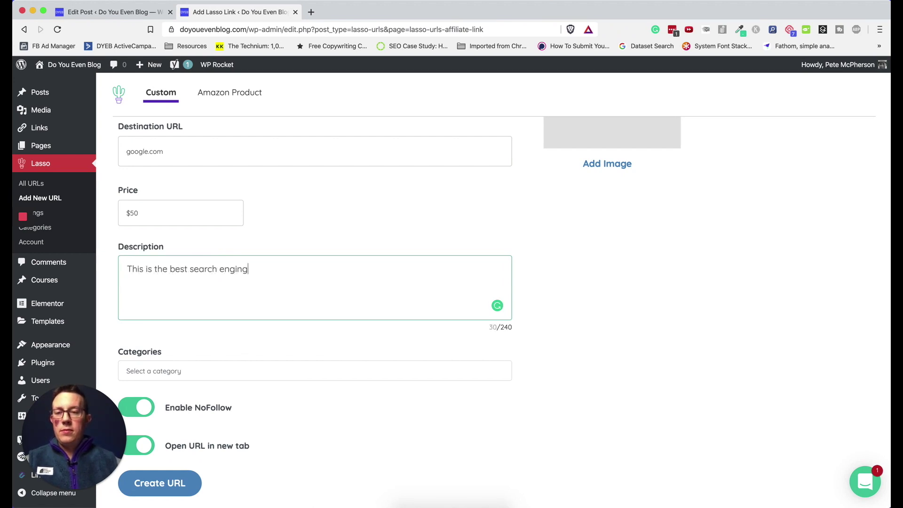
{"action": "type", "text": "."}
{"action": "scroll", "coordinate": [247, 334], "scroll_direction": "down", "scroll_amount": 1}
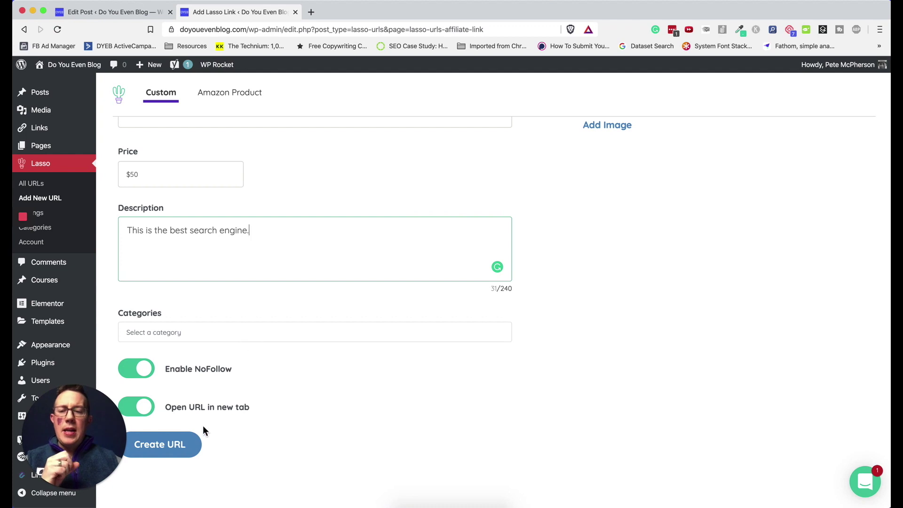
{"action": "left_click", "coordinate": [177, 447]}
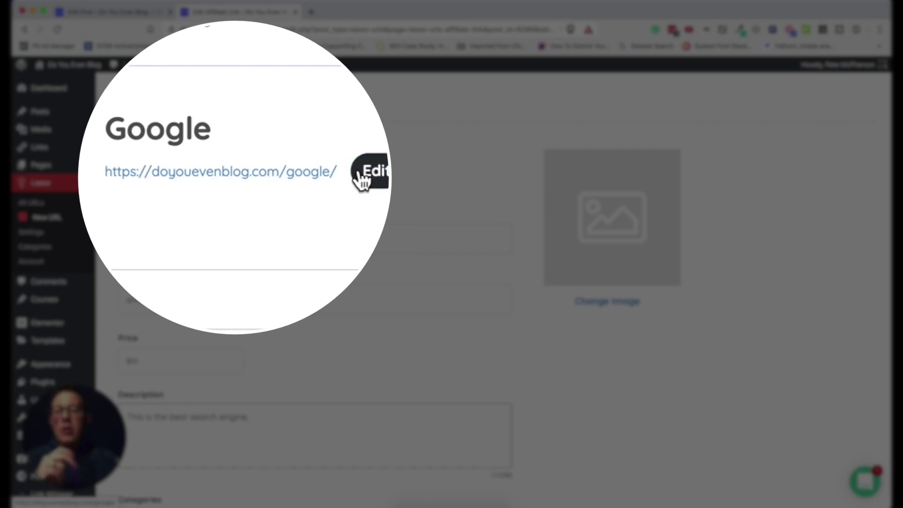
- Keep the Google link's 'google' permalink slug unchanged and show its Display settings
{"action": "left_click", "coordinate": [372, 171]}
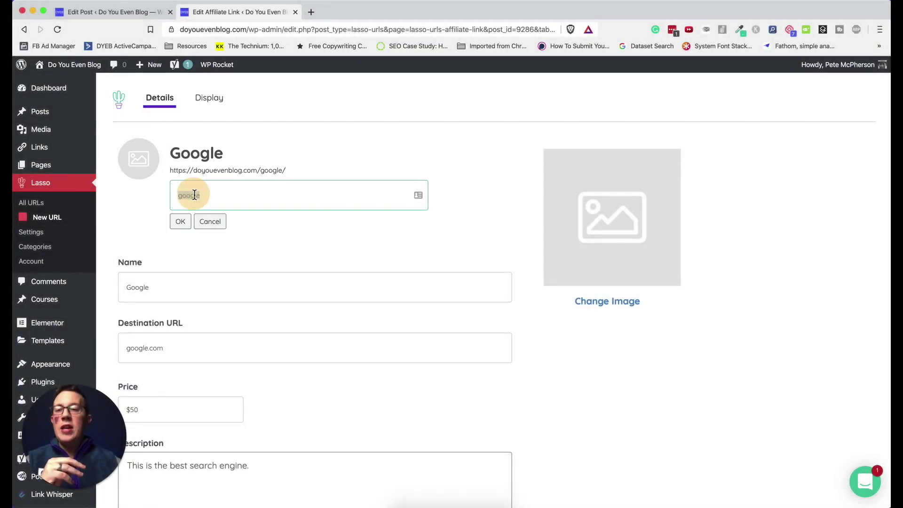
{"action": "double_click", "coordinate": [194, 195]}
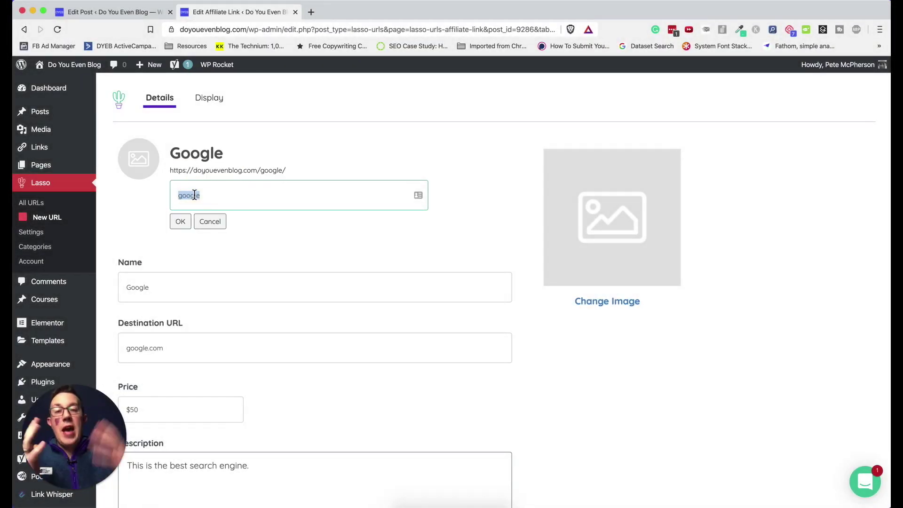
{"action": "left_click", "coordinate": [203, 225]}
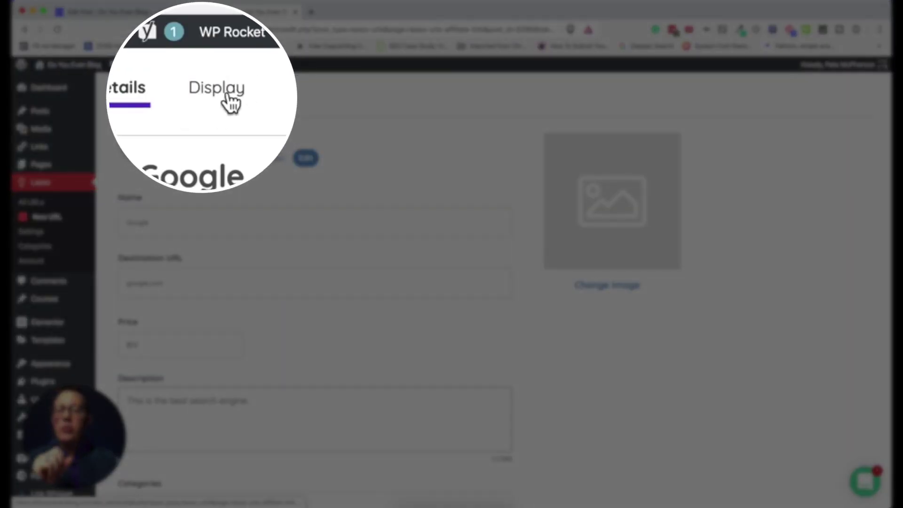
{"action": "left_click", "coordinate": [213, 99]}
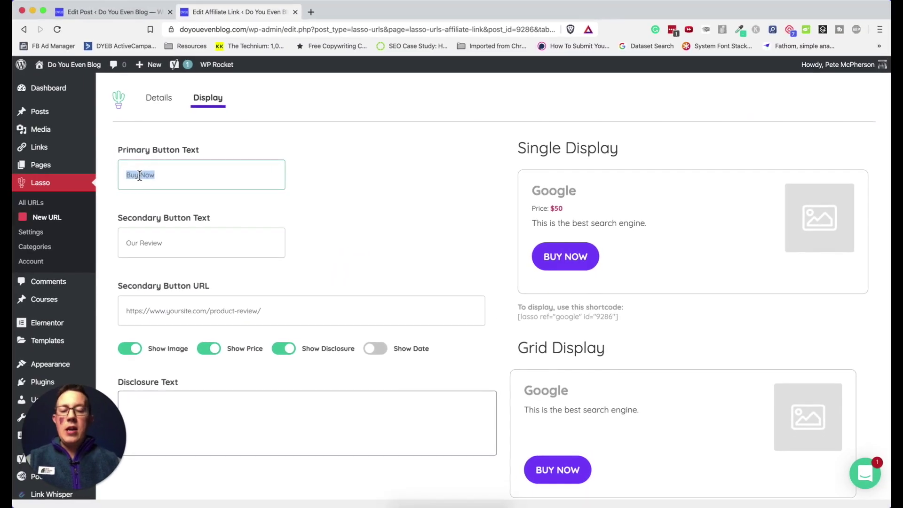
{"action": "type", "text": "Tr"}
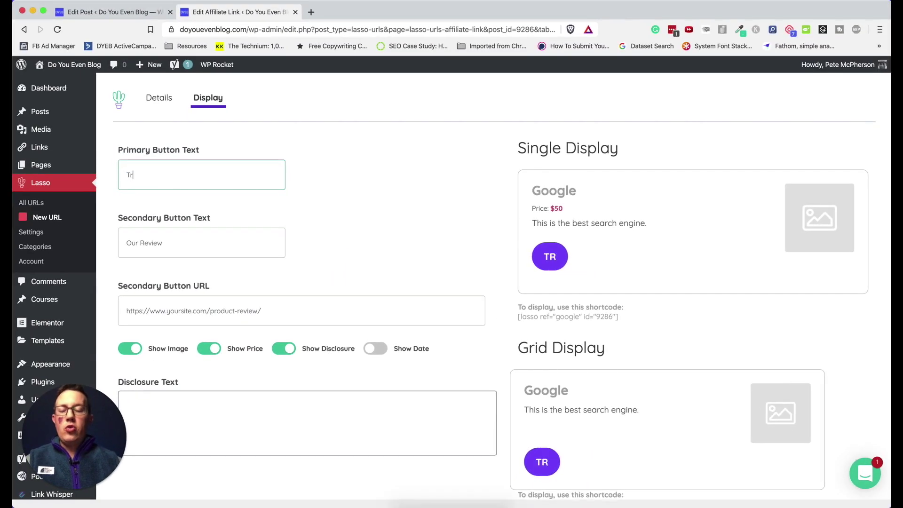
{"action": "type", "text": "y for free"}
- Label buttons 'Try for free' and 'Read our review' linking to google-review, save, and select the shortcode
{"action": "left_click", "coordinate": [150, 247]}
{"action": "type", "text": "Read our revi"}
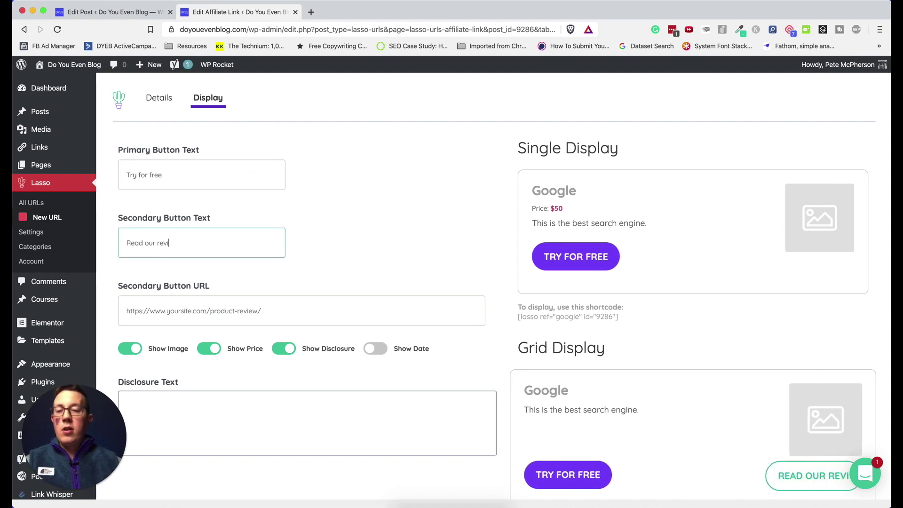
{"action": "type", "text": "ew"}
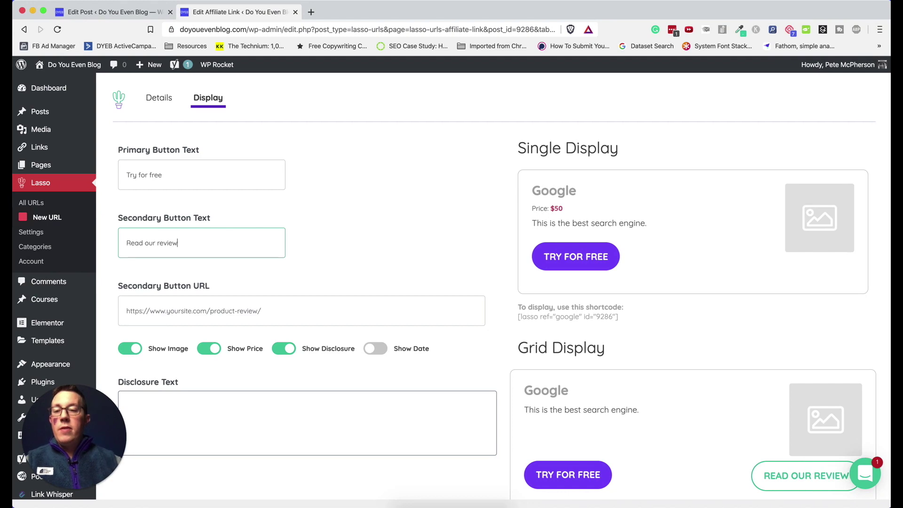
{"action": "left_click", "coordinate": [228, 315]}
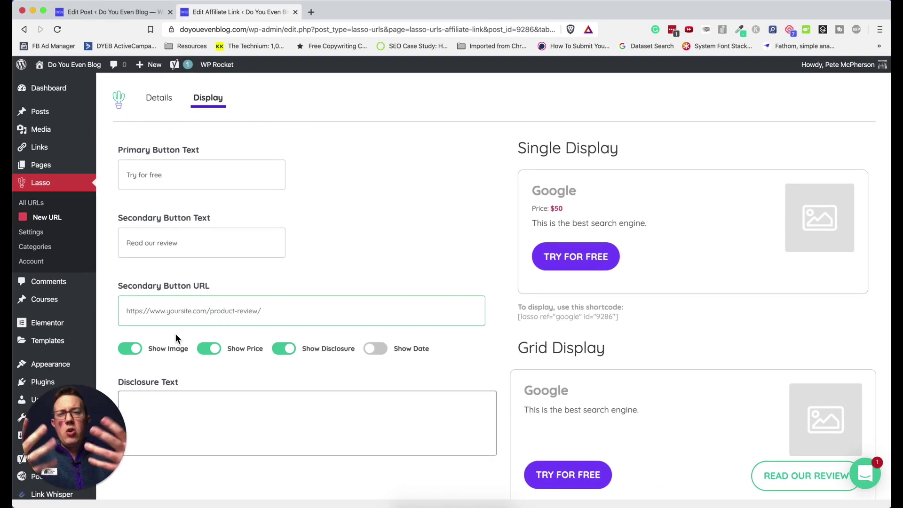
{"action": "type", "text": "https://doyouevenblog.com/google-review"}
{"action": "scroll", "coordinate": [197, 332], "scroll_direction": "down", "scroll_amount": 3}
{"action": "left_click", "coordinate": [220, 329]}
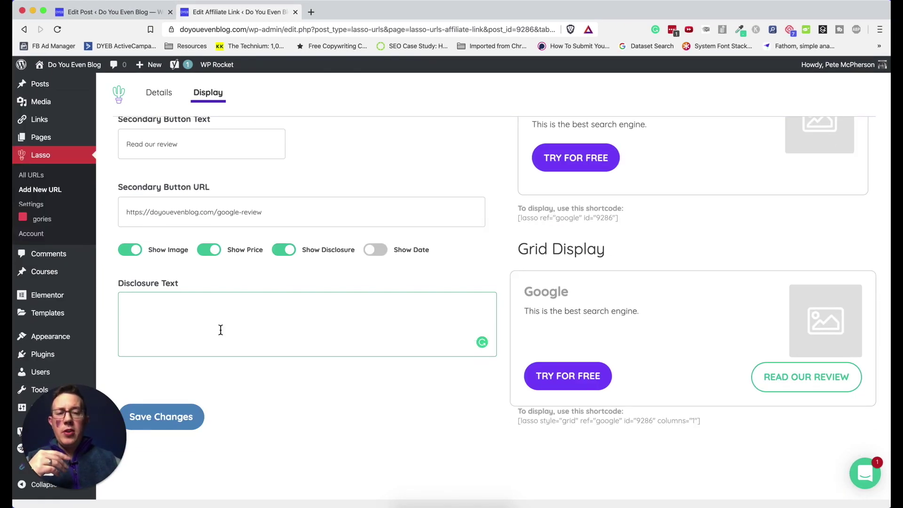
{"action": "left_click", "coordinate": [205, 322]}
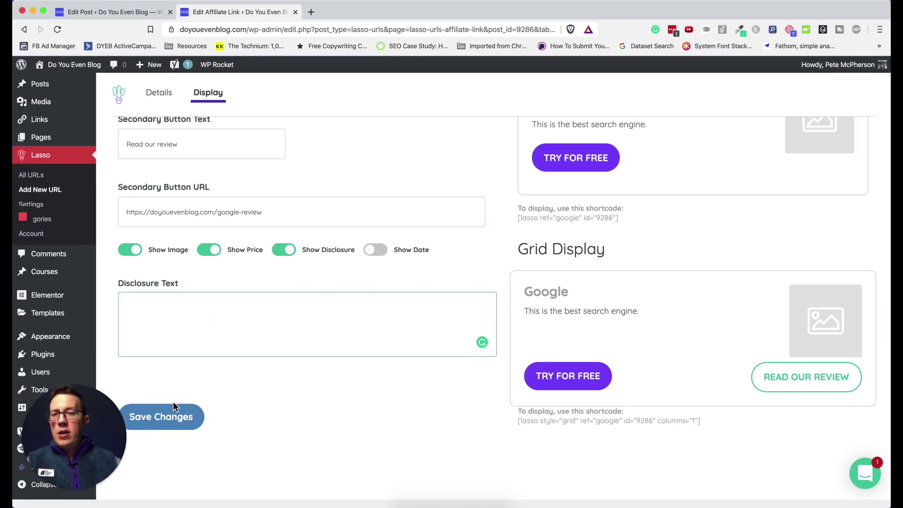
{"action": "left_click", "coordinate": [164, 420]}
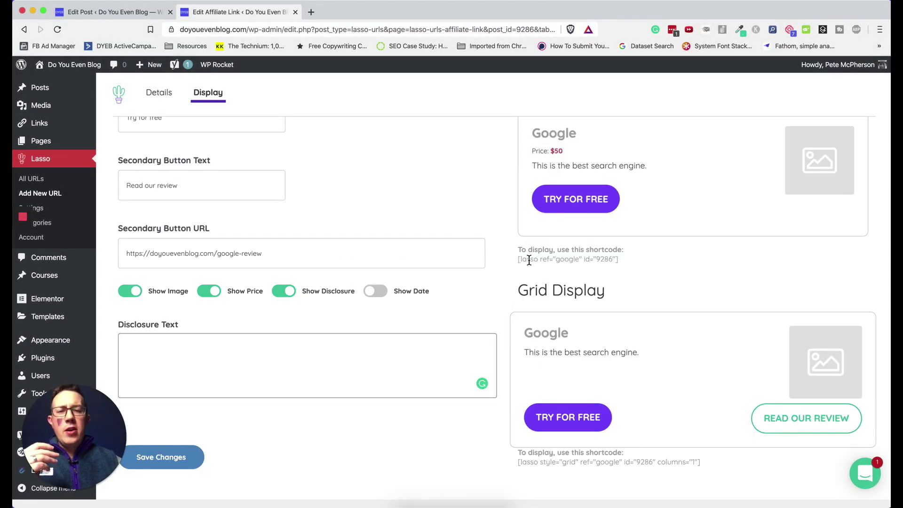
{"action": "triple_click", "coordinate": [524, 259]}
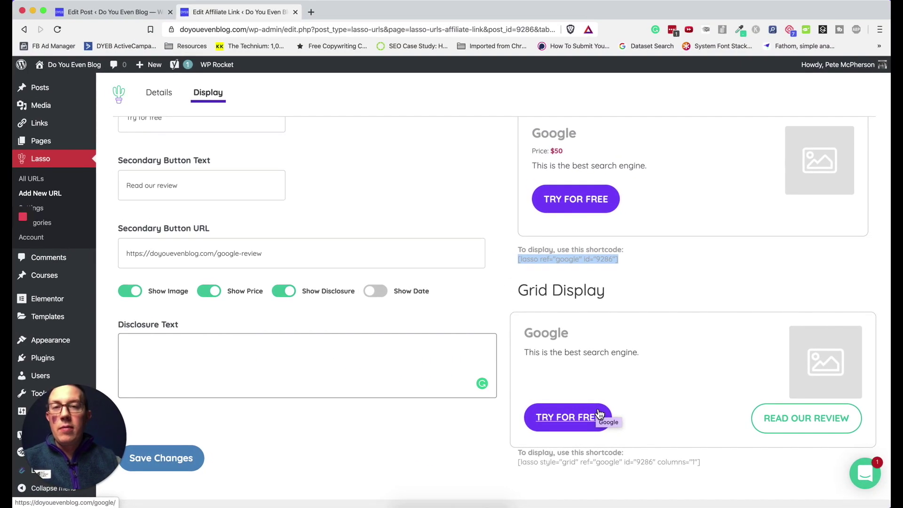
{"action": "left_click", "coordinate": [40, 160]}
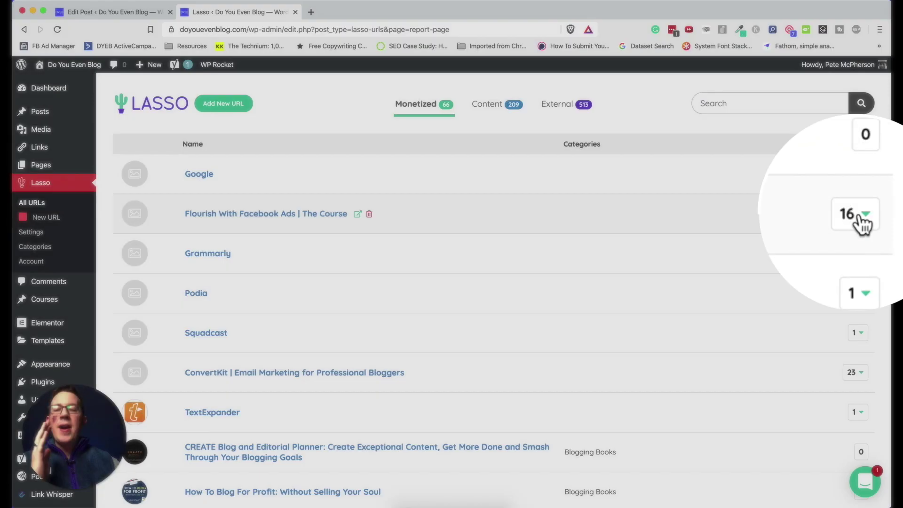
- Expand the 16 posts linking to Flourish With Facebook Ads and select their link URL and anchor texts
{"action": "left_click", "coordinate": [859, 215]}
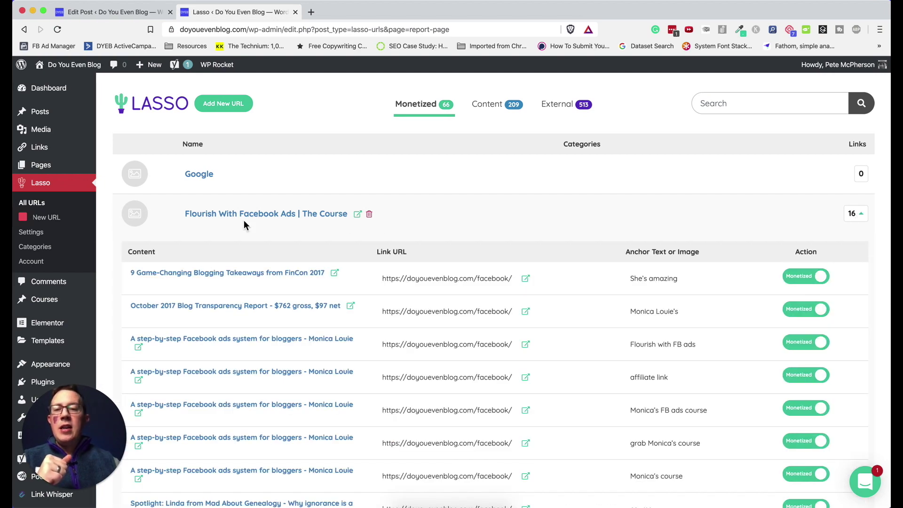
{"action": "scroll", "coordinate": [411, 225], "scroll_direction": "down", "scroll_amount": 2}
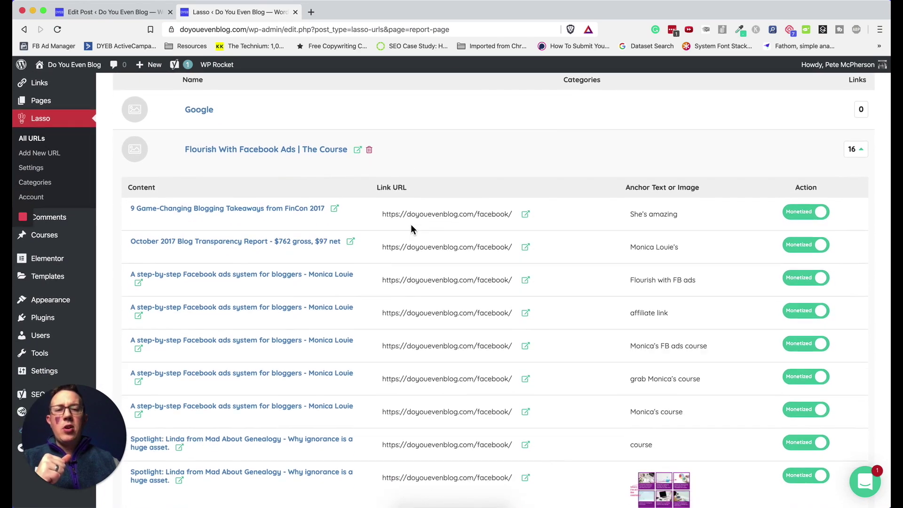
{"action": "scroll", "coordinate": [411, 229], "scroll_direction": "down", "scroll_amount": 1}
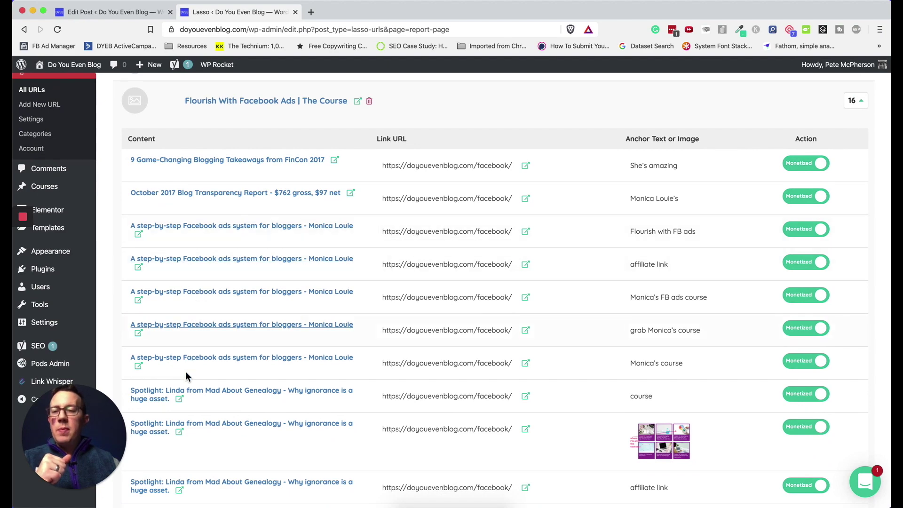
{"action": "scroll", "coordinate": [191, 435], "scroll_direction": "down", "scroll_amount": 2}
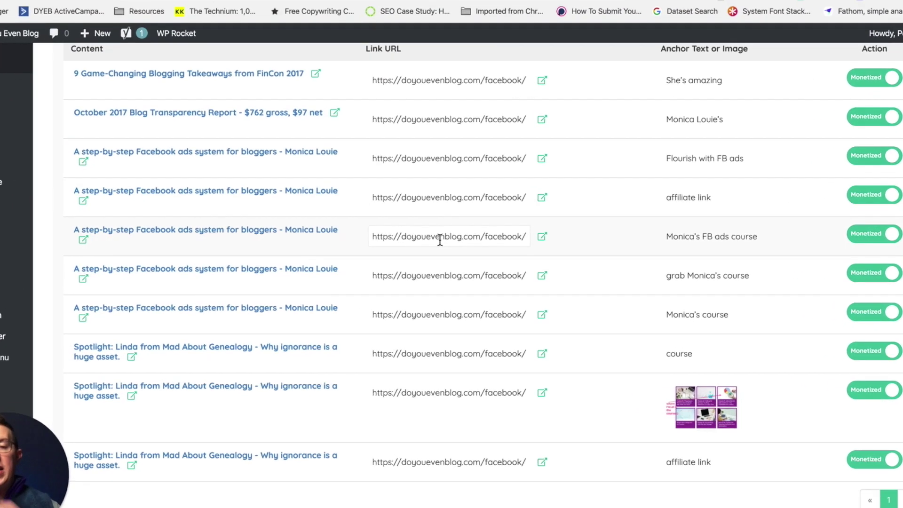
{"action": "left_click", "coordinate": [439, 239]}
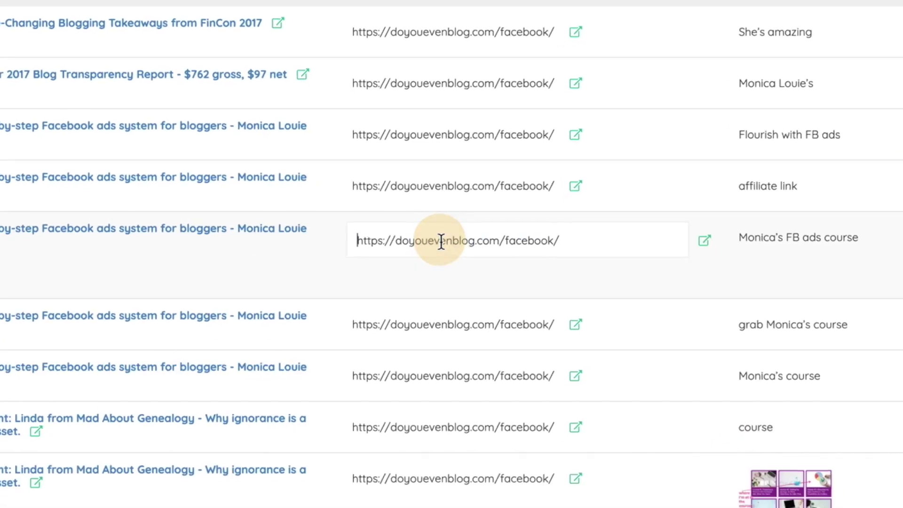
{"action": "double_click", "coordinate": [439, 239]}
{"action": "left_click", "coordinate": [753, 192]}
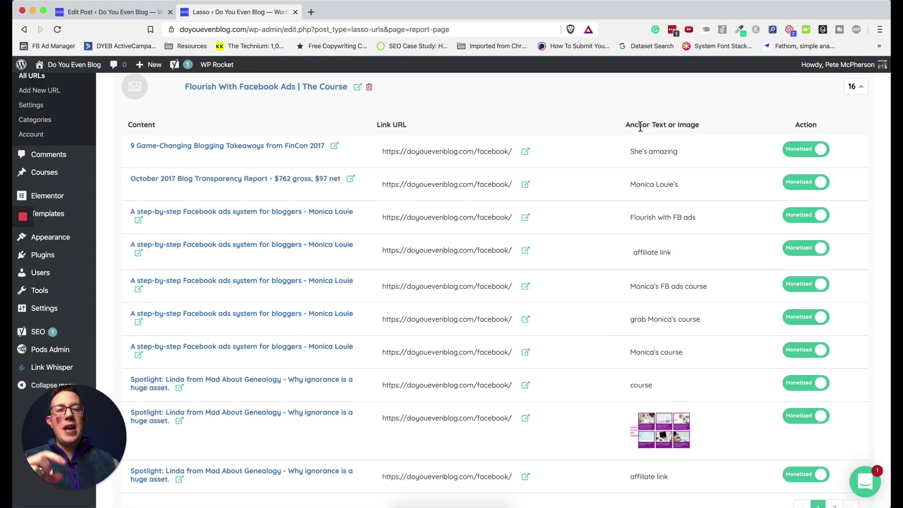
{"action": "left_click", "coordinate": [645, 138]}
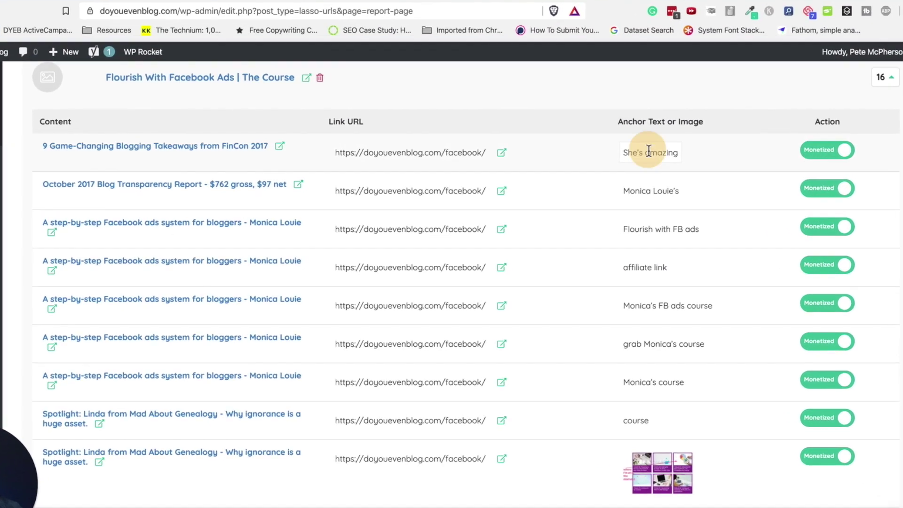
{"action": "triple_click", "coordinate": [648, 153]}
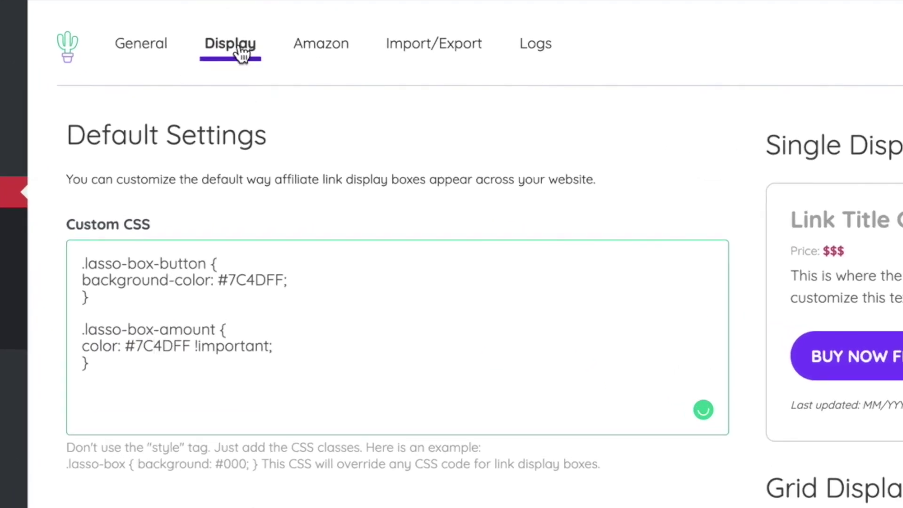
- Review the default link-box custom CSS by selecting all of it, then deselecting it
{"action": "left_click", "coordinate": [139, 378]}
{"action": "left_click", "coordinate": [69, 258], "text": "shift"}
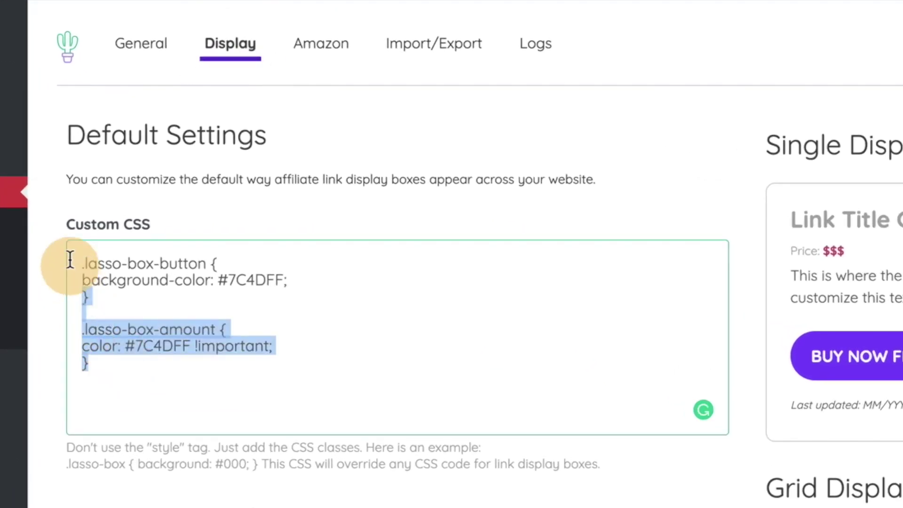
{"action": "left_click", "coordinate": [543, 394]}
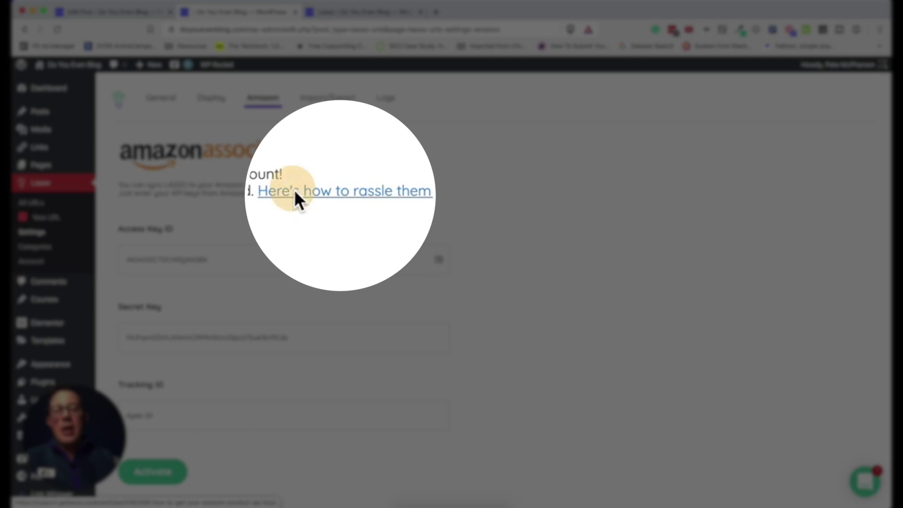
- Skim Lasso's 'Here's how' guide to getting Amazon Product API keys, then close it
{"action": "left_click", "coordinate": [294, 197]}
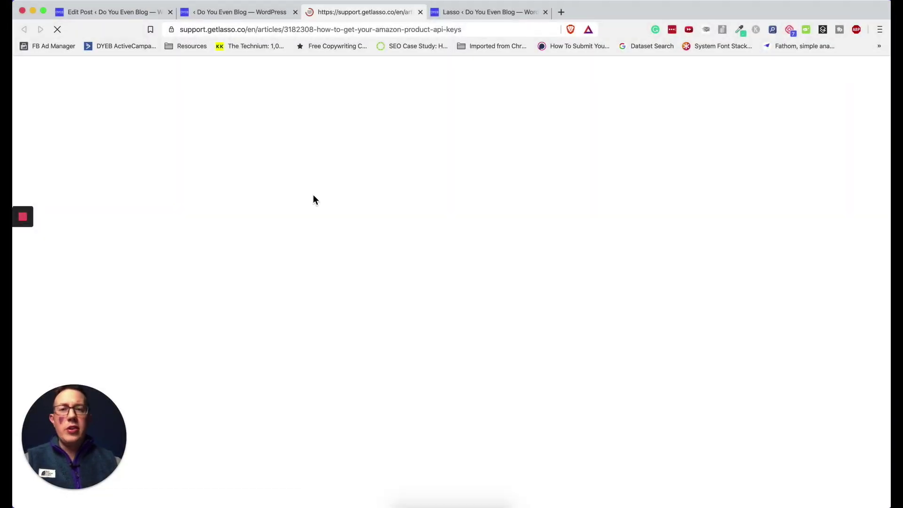
{"action": "scroll", "coordinate": [353, 259], "scroll_direction": "down", "scroll_amount": 2}
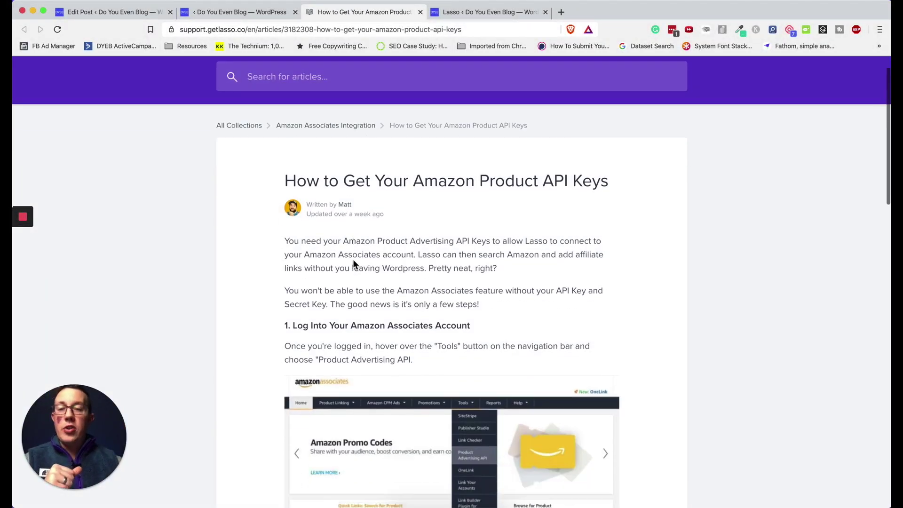
{"action": "scroll", "coordinate": [352, 259], "scroll_direction": "down", "scroll_amount": 5}
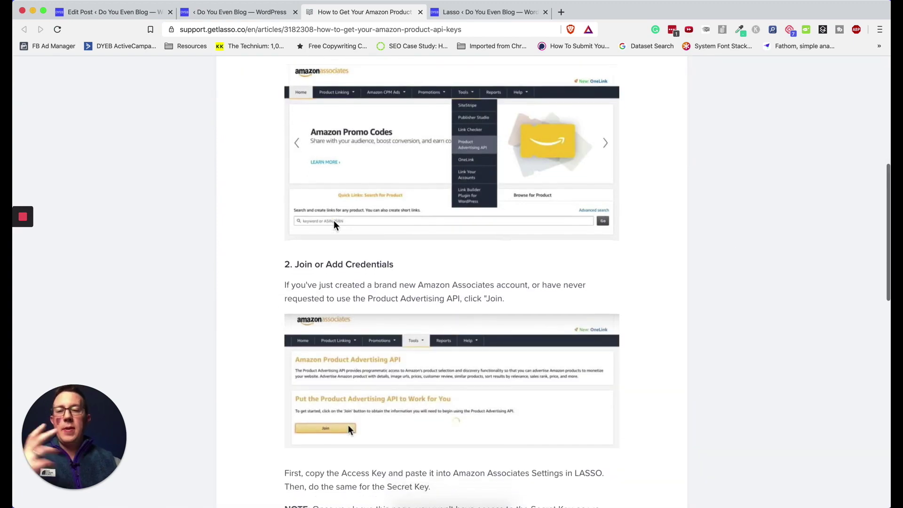
{"action": "key", "text": "super+w"}
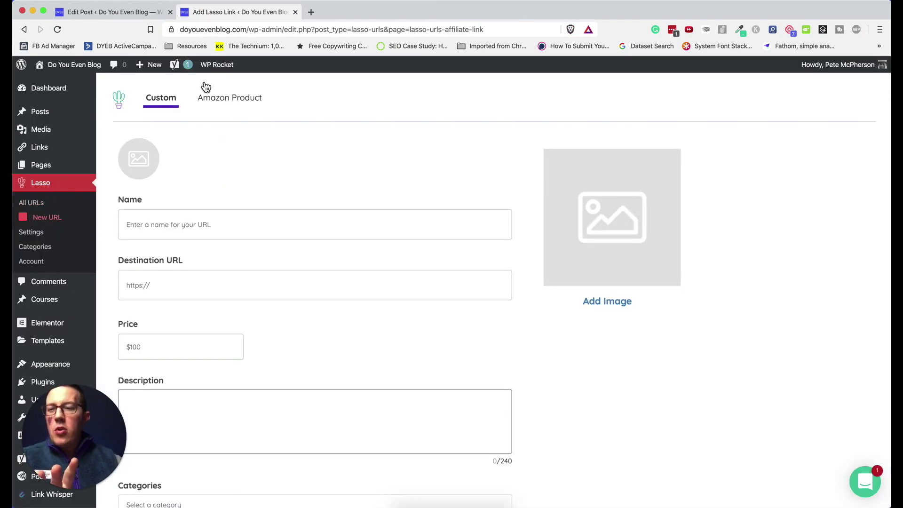
- Add the Audio-Technica ATR2100 microphone as an Amazon product link and view its display settings
{"action": "left_click", "coordinate": [226, 101]}
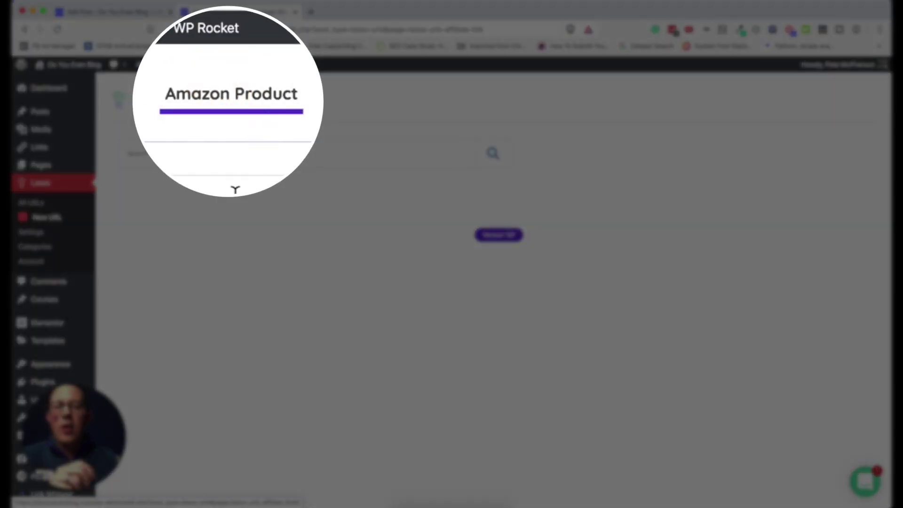
{"action": "left_click", "coordinate": [233, 163]}
{"action": "type", "text": "atr"}
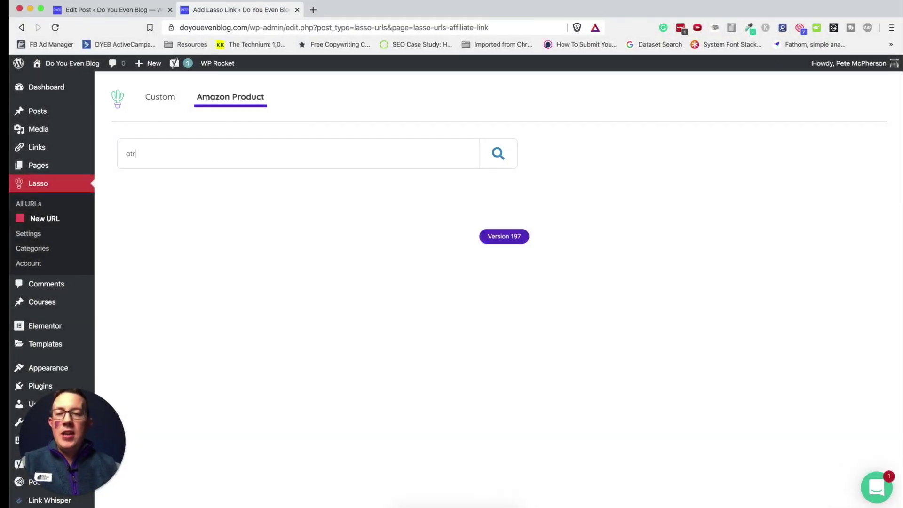
{"action": "type", "text": " 2100"}
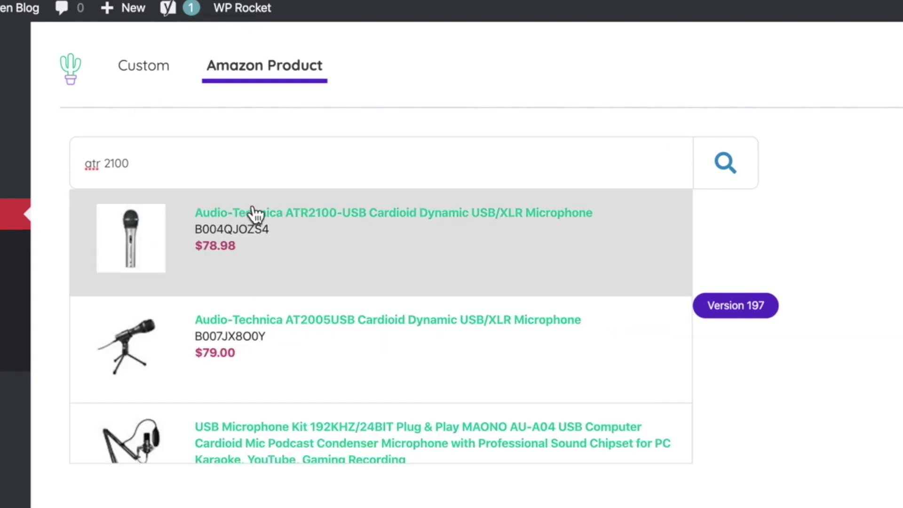
{"action": "left_click", "coordinate": [274, 215]}
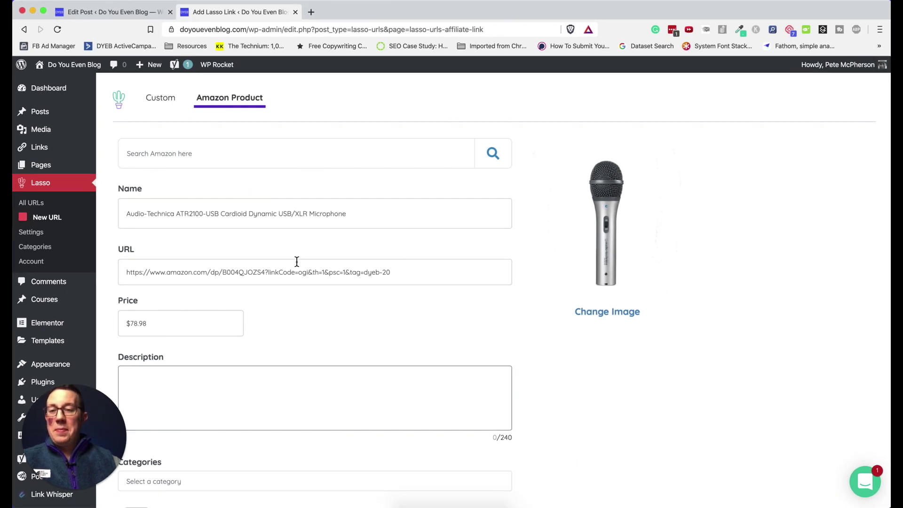
{"action": "scroll", "coordinate": [186, 401], "scroll_direction": "down", "scroll_amount": 3}
{"action": "left_click", "coordinate": [186, 401]}
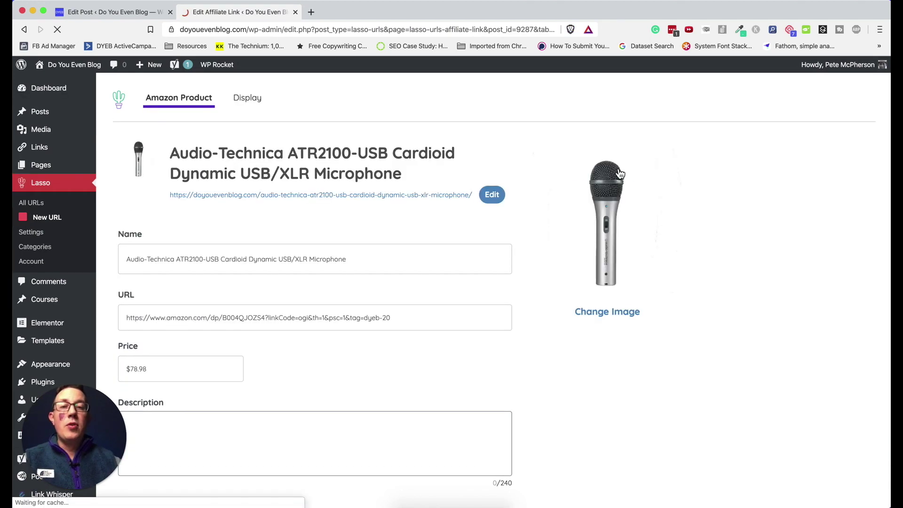
{"action": "left_click", "coordinate": [242, 100]}
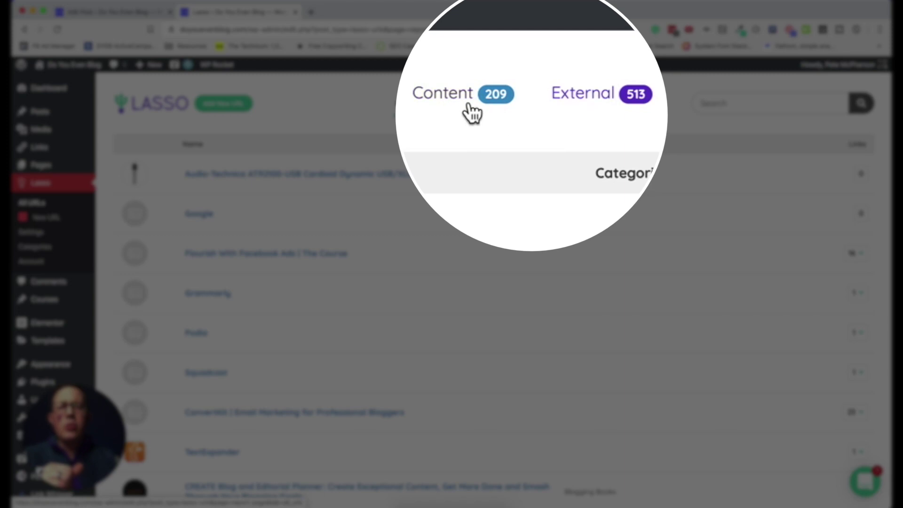
- Show Lasso's Content report of posts with their link ratios, suggestions and link counts
{"action": "left_click", "coordinate": [498, 111]}
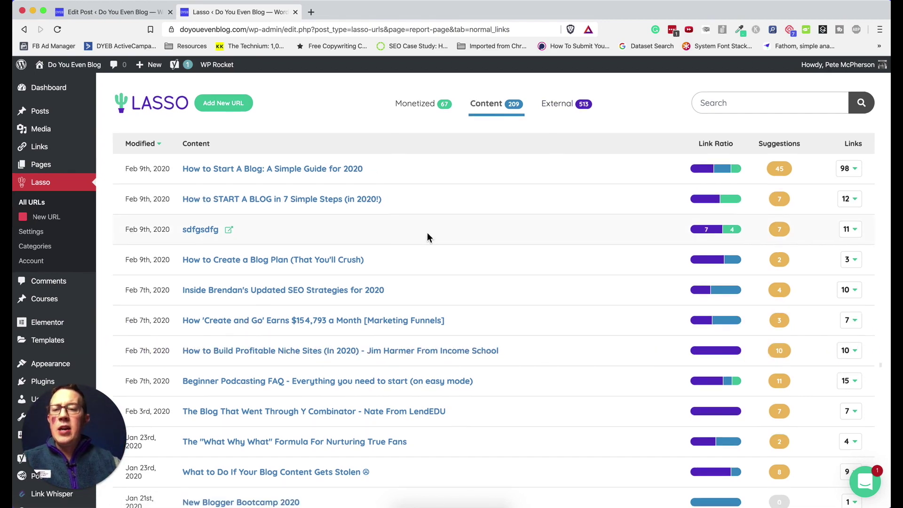
{"action": "scroll", "coordinate": [426, 231], "scroll_direction": "down", "scroll_amount": 2}
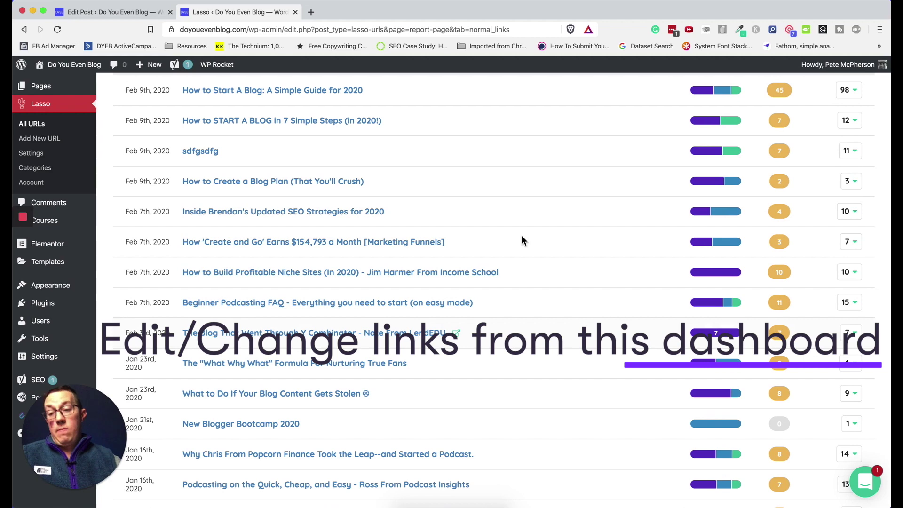
{"action": "scroll", "coordinate": [522, 241], "scroll_direction": "up", "scroll_amount": 2}
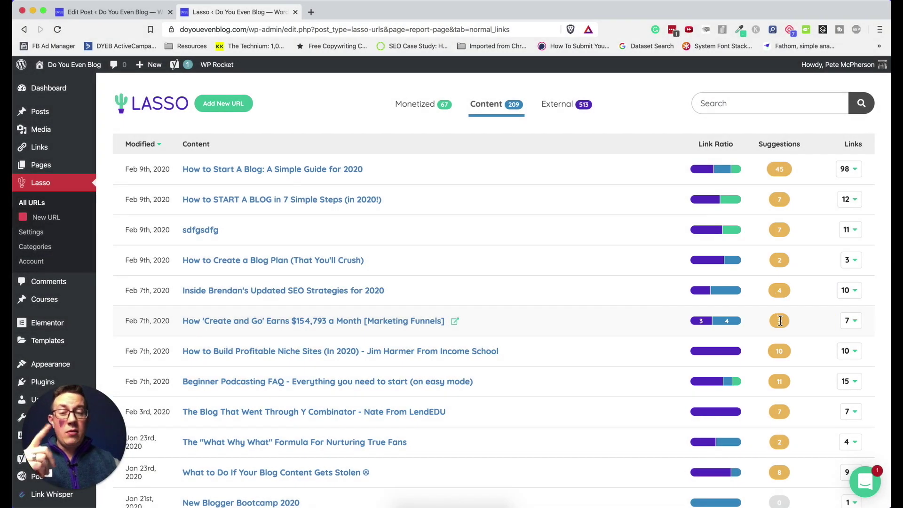
- Expand the Create and Go post's links and monetize Google Podcasts with the Google Lasso link
{"action": "left_click", "coordinate": [853, 320]}
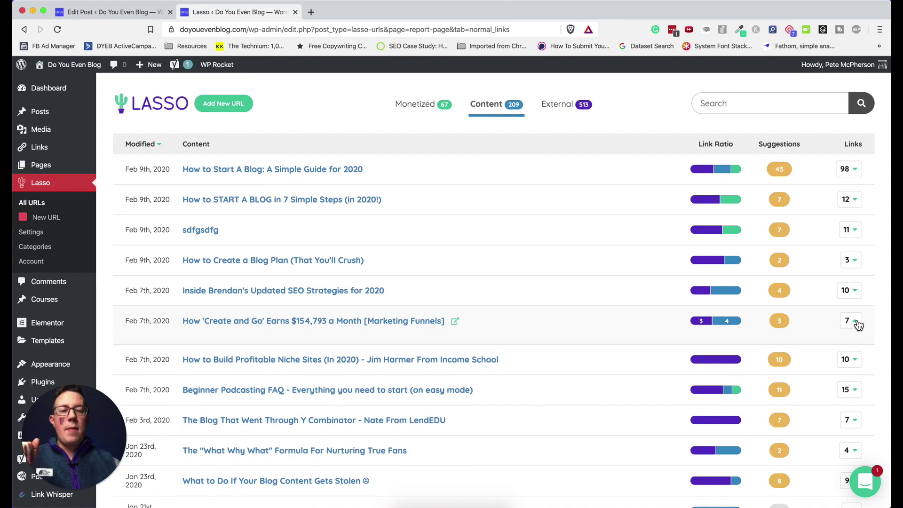
{"action": "scroll", "coordinate": [580, 270], "scroll_direction": "down", "scroll_amount": 4}
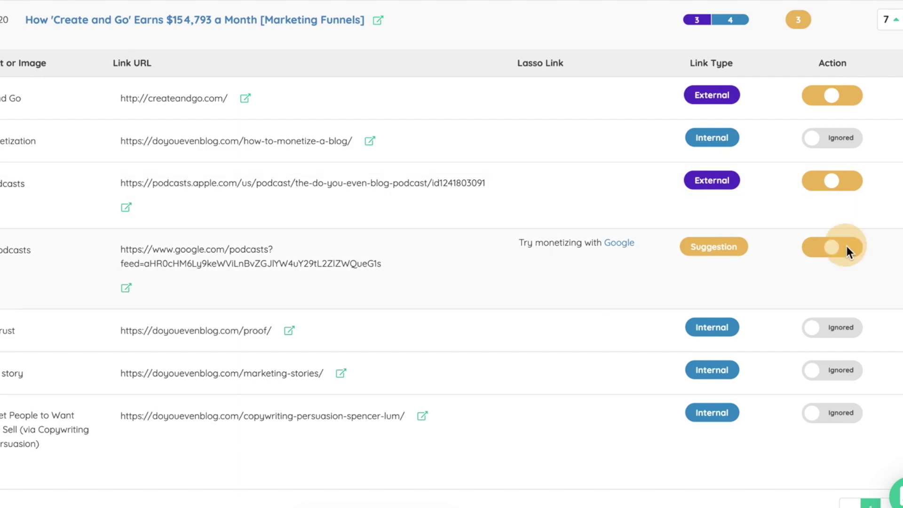
{"action": "left_click", "coordinate": [846, 247]}
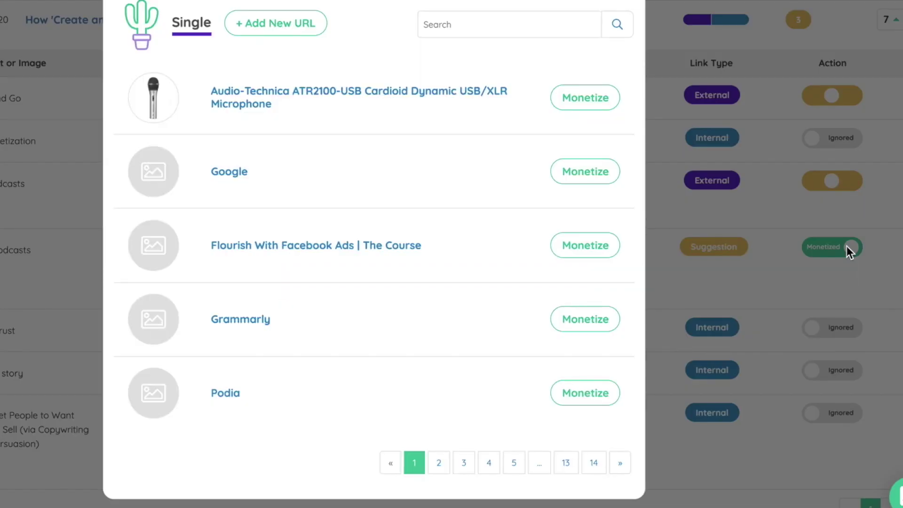
{"action": "left_click", "coordinate": [567, 173]}
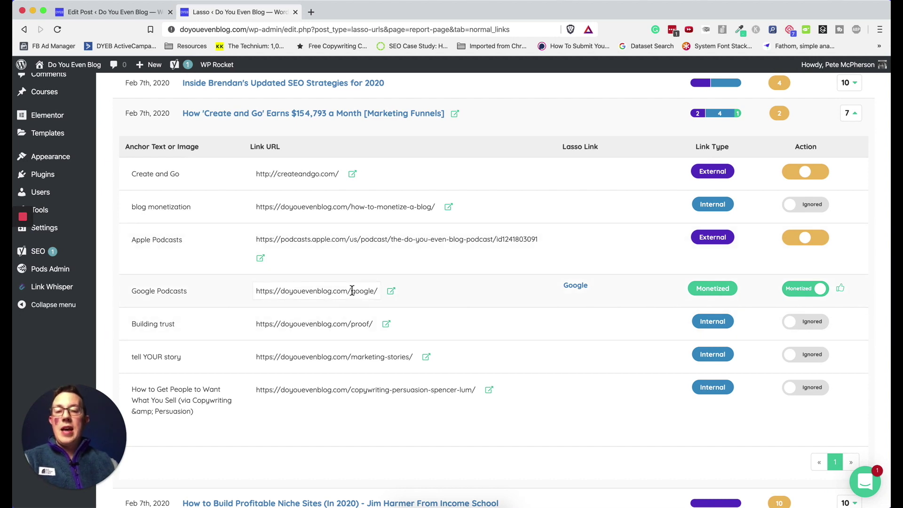
{"action": "scroll", "coordinate": [502, 306], "scroll_direction": "down", "scroll_amount": 3}
- Replace the Google Podcasts link address with the full Google Podcasts feed URL
{"action": "triple_click", "coordinate": [289, 149]}
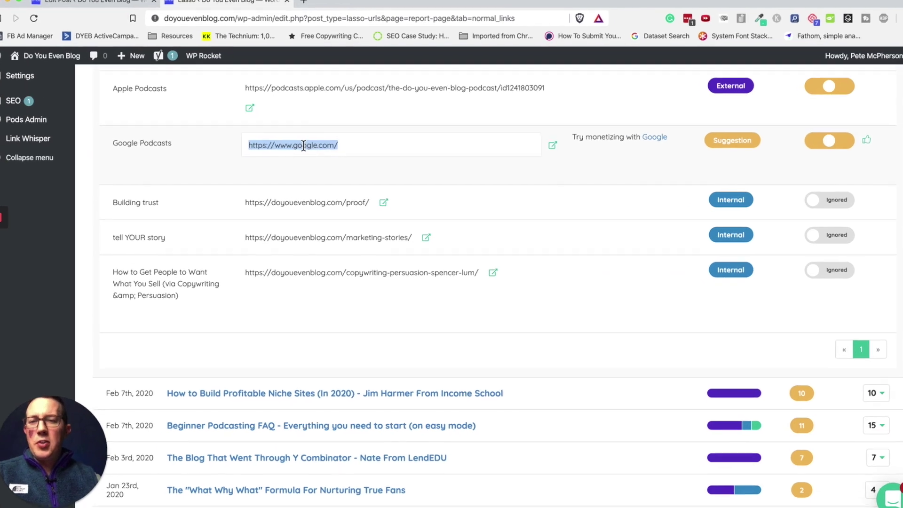
{"action": "key", "text": "ctrl+v"}
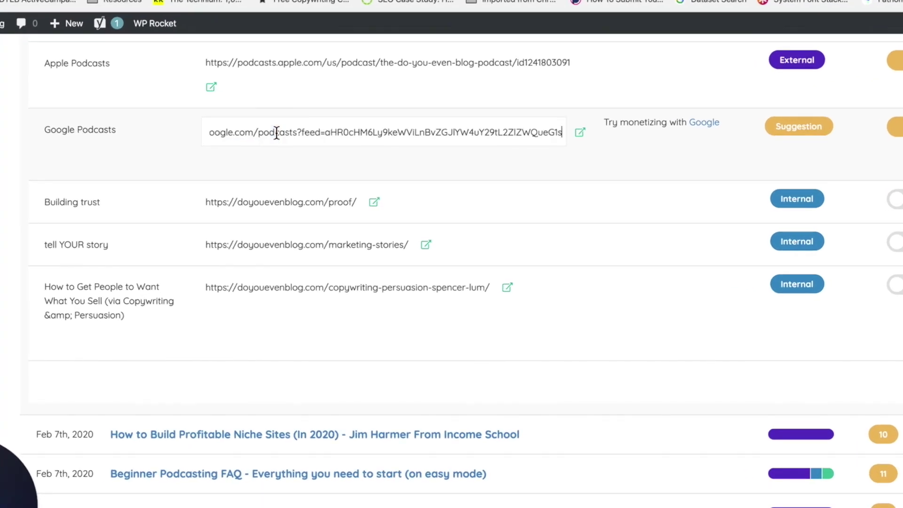
{"action": "left_click", "coordinate": [677, 167]}
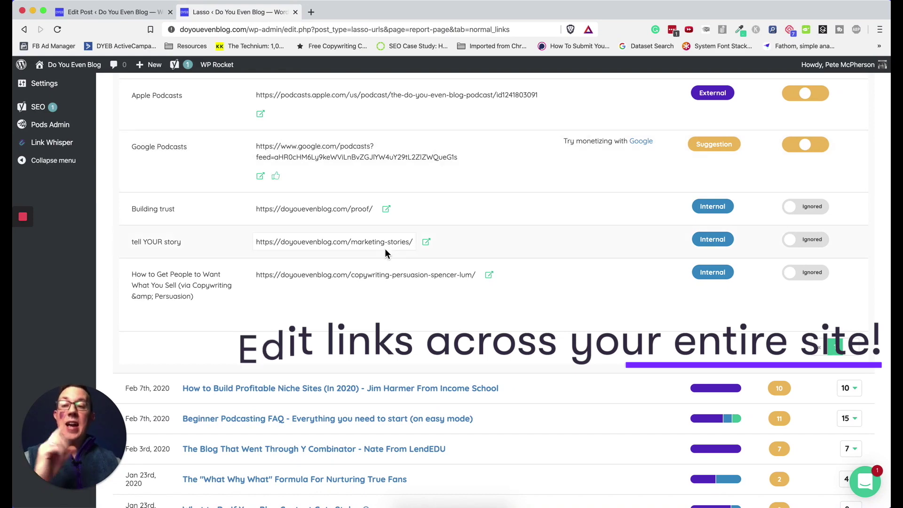
{"action": "scroll", "coordinate": [670, 226], "scroll_direction": "up", "scroll_amount": 5}
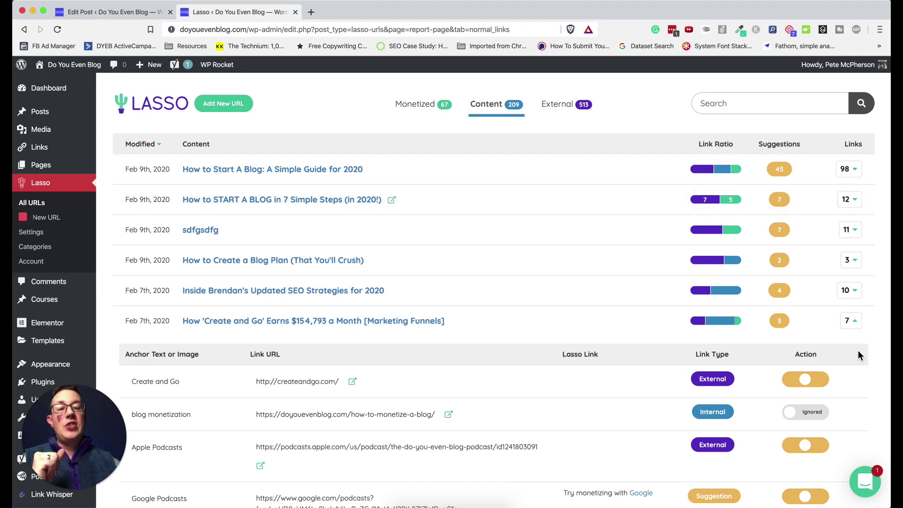
- Collapse the Create and Go post's link details and show the External link domains report
{"action": "left_click", "coordinate": [852, 323]}
{"action": "left_click", "coordinate": [852, 323]}
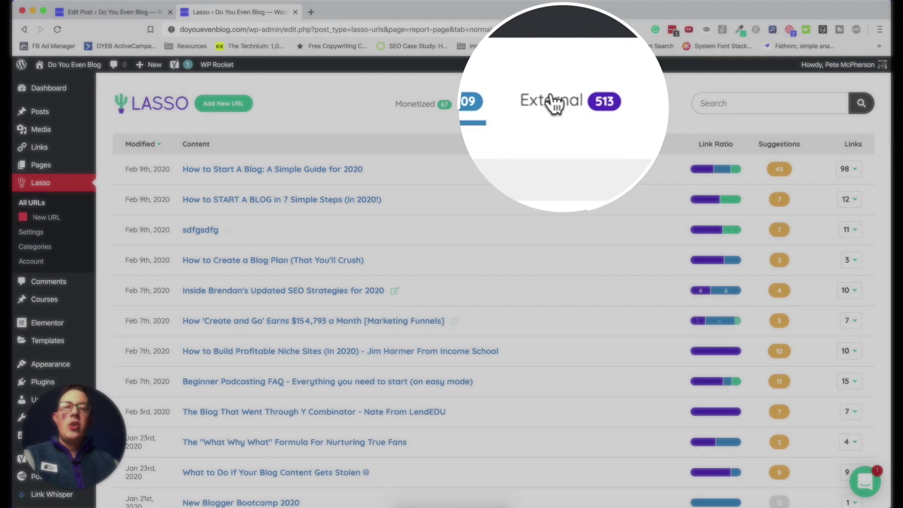
{"action": "left_click", "coordinate": [554, 105]}
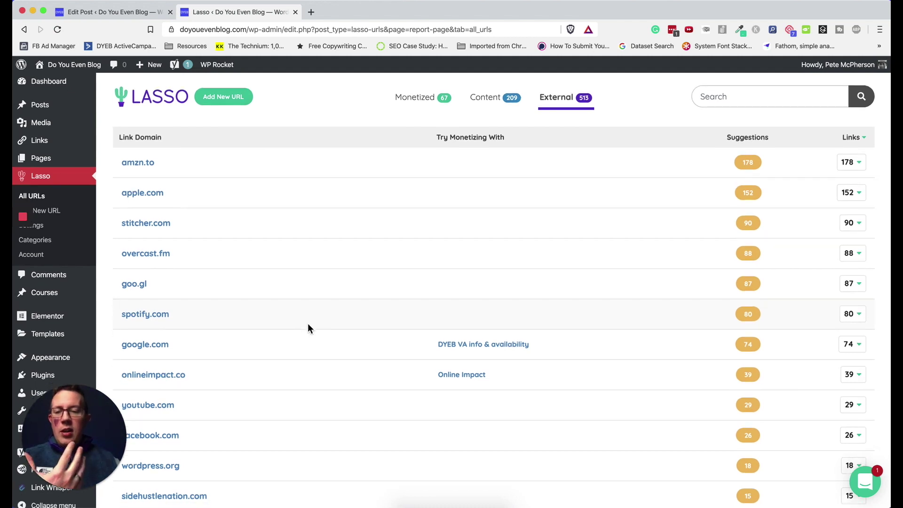
{"action": "scroll", "coordinate": [307, 329], "scroll_direction": "down", "scroll_amount": 3}
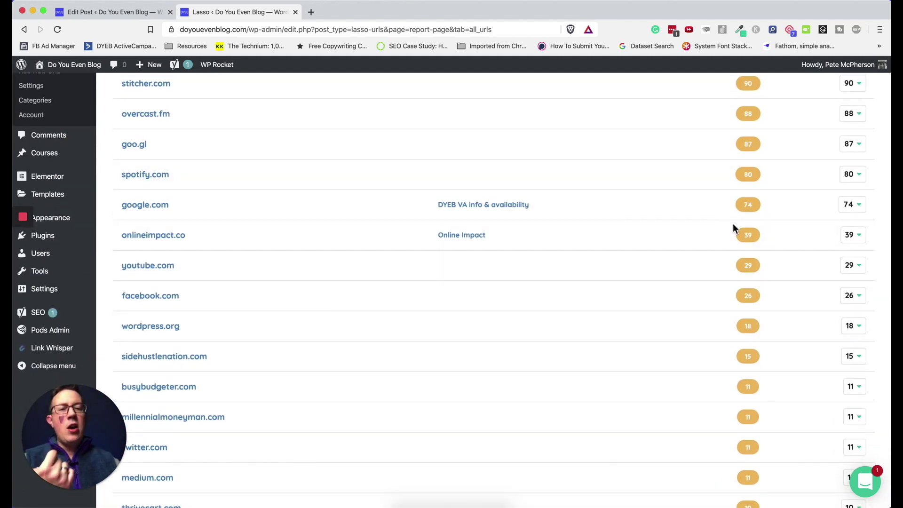
- Expand onlineimpact.co's links to review their posts and anchor text, then collapse them
{"action": "left_click", "coordinate": [851, 236]}
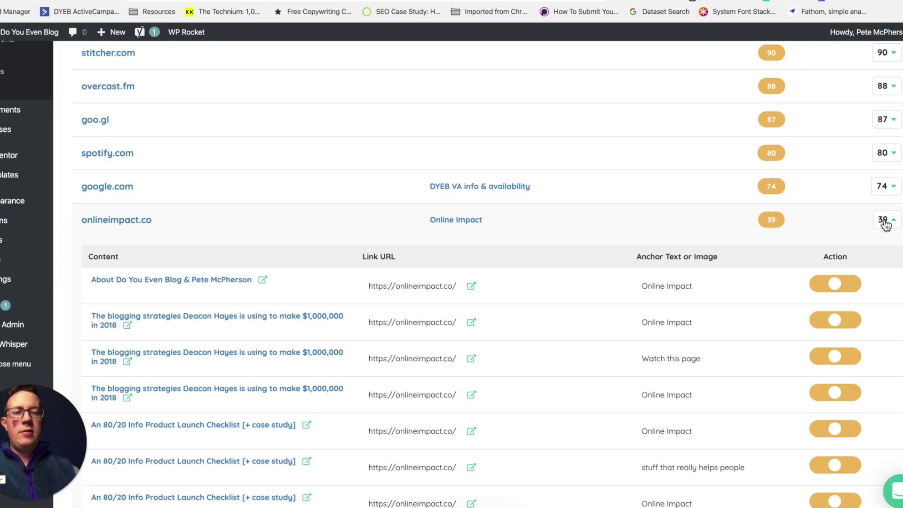
{"action": "scroll", "coordinate": [477, 212], "scroll_direction": "down", "scroll_amount": 3}
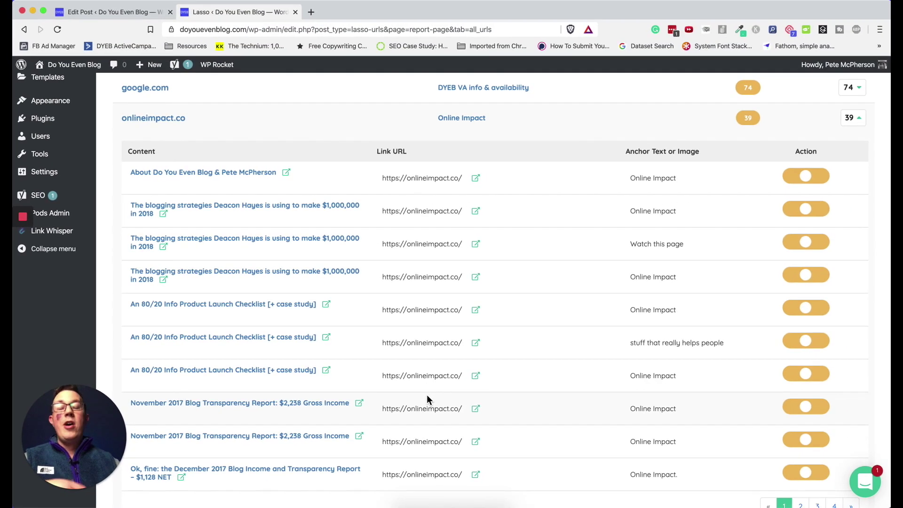
{"action": "scroll", "coordinate": [426, 400], "scroll_direction": "down", "scroll_amount": 2}
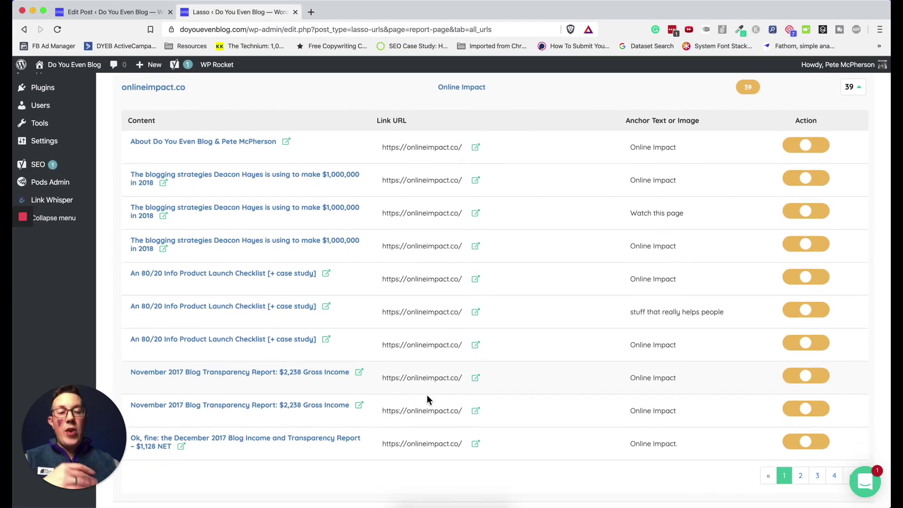
{"action": "scroll", "coordinate": [426, 400], "scroll_direction": "up", "scroll_amount": 1}
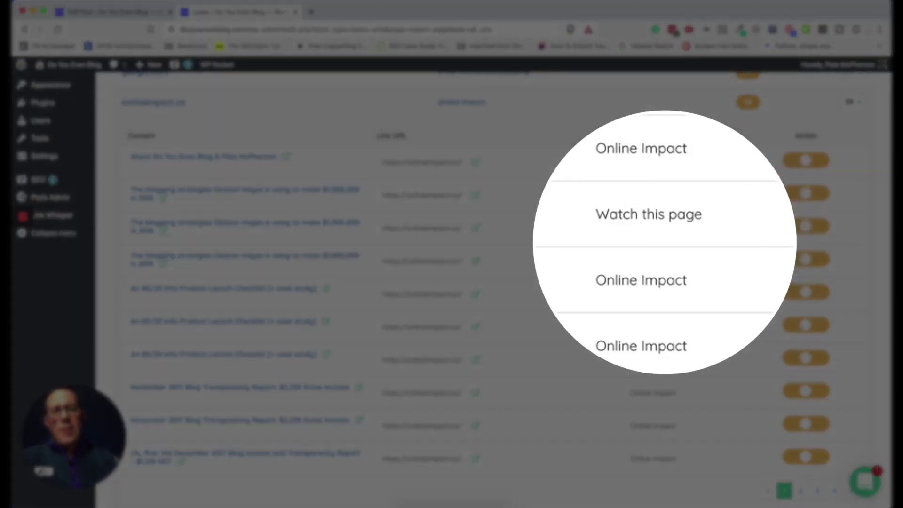
{"action": "scroll", "coordinate": [630, 246], "scroll_direction": "down", "scroll_amount": 1}
{"action": "scroll", "coordinate": [631, 246], "scroll_direction": "down", "scroll_amount": 1}
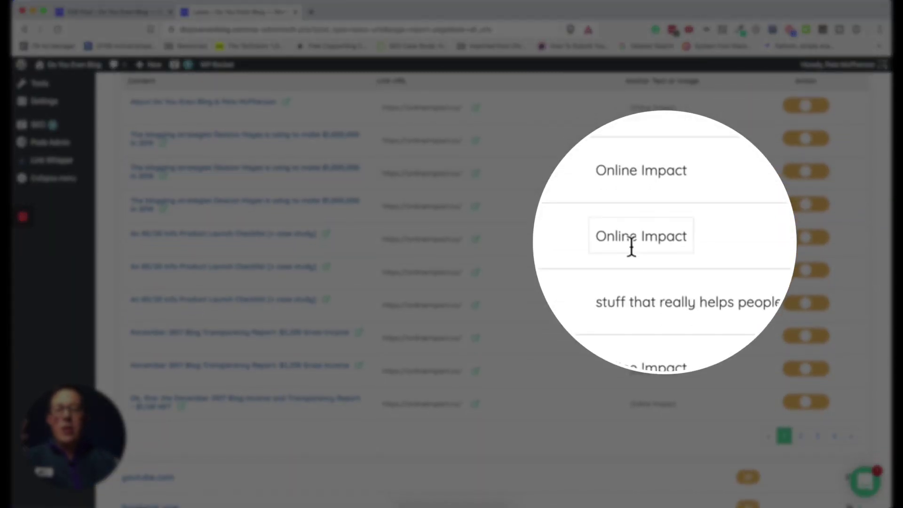
{"action": "scroll", "coordinate": [630, 245], "scroll_direction": "up", "scroll_amount": 1}
{"action": "scroll", "coordinate": [631, 246], "scroll_direction": "up", "scroll_amount": 1}
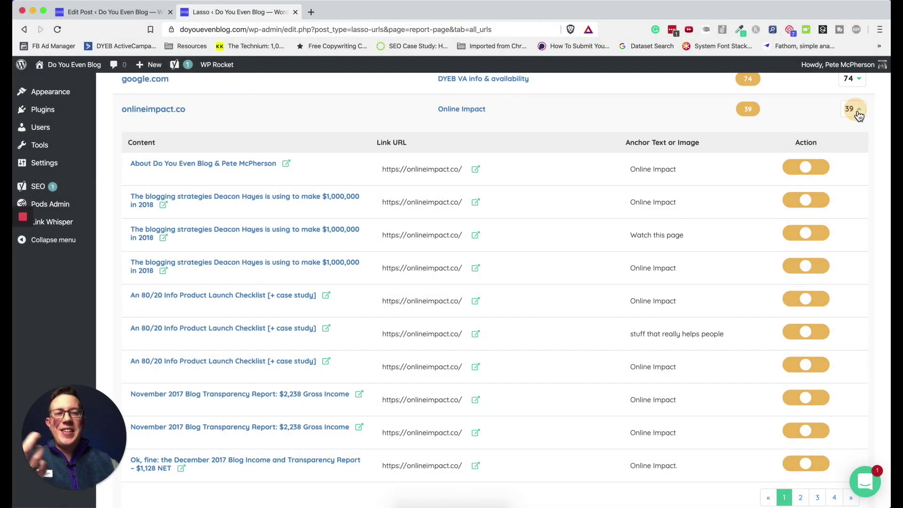
{"action": "left_click", "coordinate": [858, 113]}
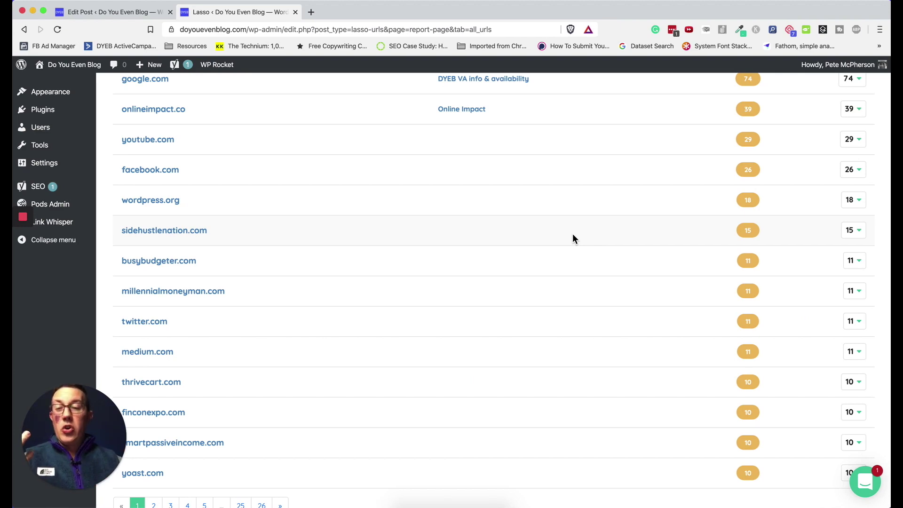
{"action": "scroll", "coordinate": [572, 239], "scroll_direction": "up", "scroll_amount": 5}
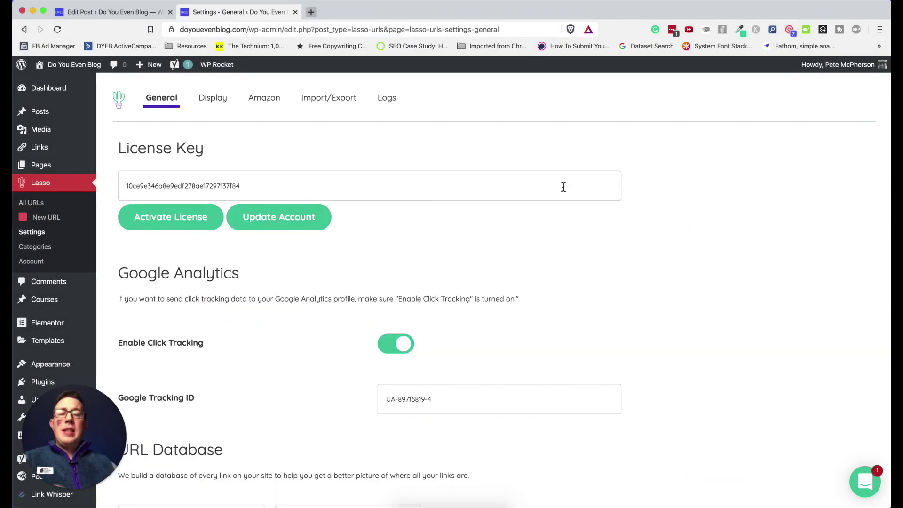
- Open analytics.google.com in a new browser tab
{"action": "left_click", "coordinate": [310, 12]}
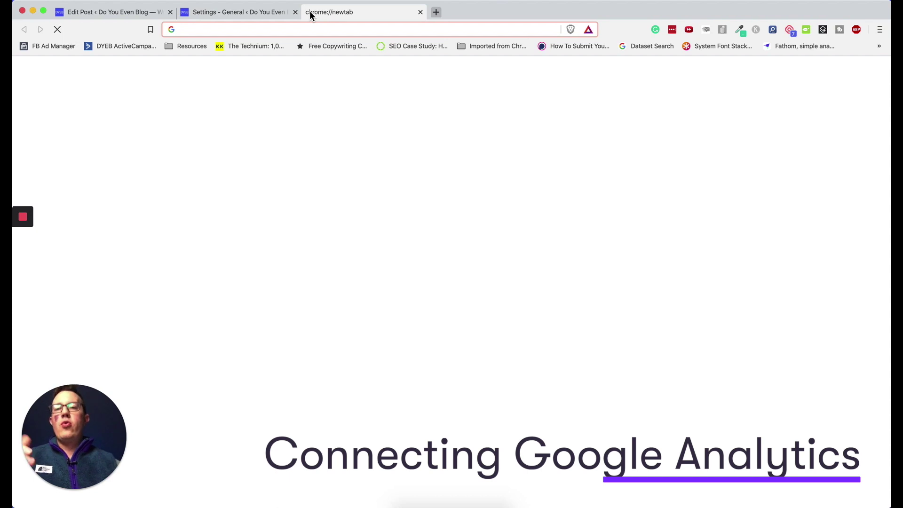
{"action": "type", "text": "ana"}
{"action": "key", "text": "Return"}
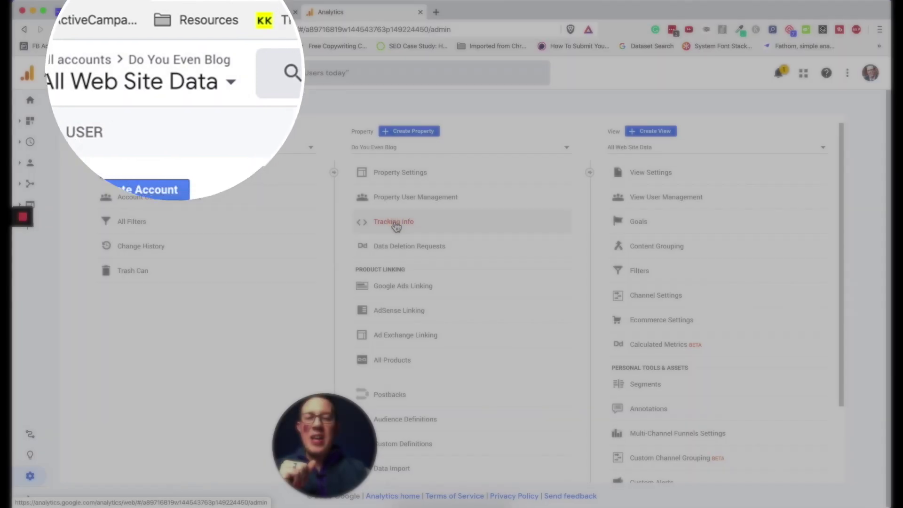
- Go to Tracking Info > Tracking Code for the Do You Even Blog property
{"action": "left_click", "coordinate": [395, 223]}
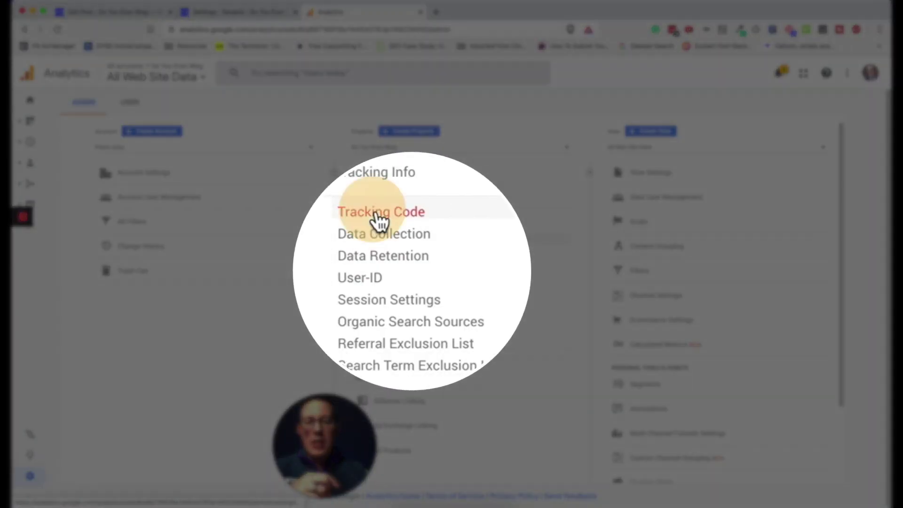
{"action": "left_click", "coordinate": [376, 221]}
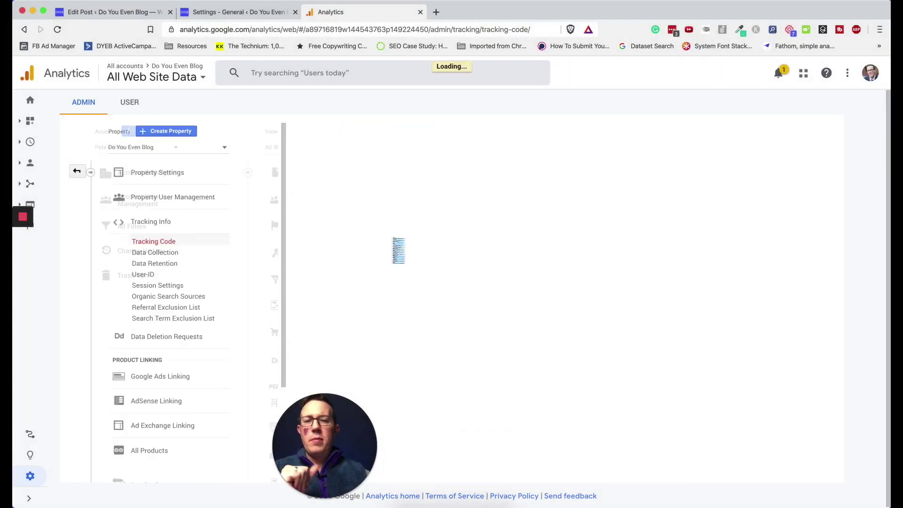